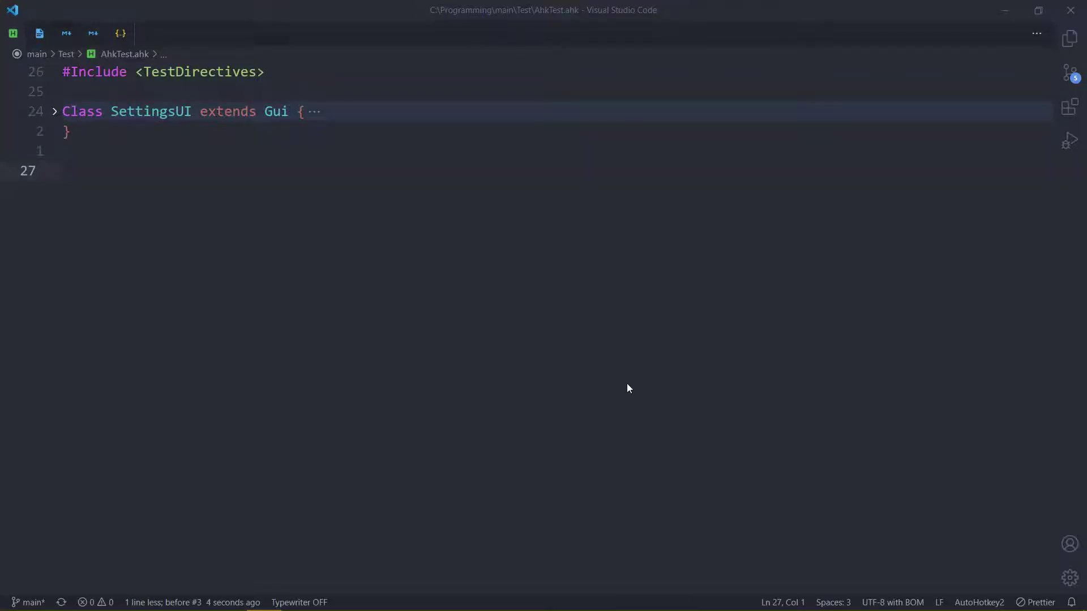
# Open the Keyrox utility's settings for the TKL Classical keyboard
pyautogui.click(622, 374)
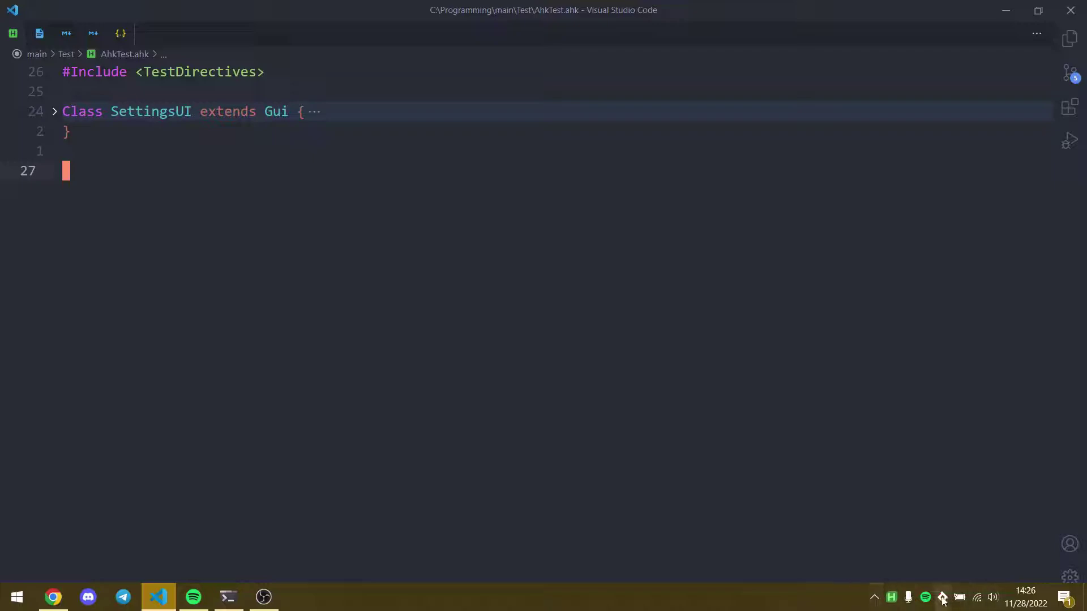
pyautogui.click(942, 597)
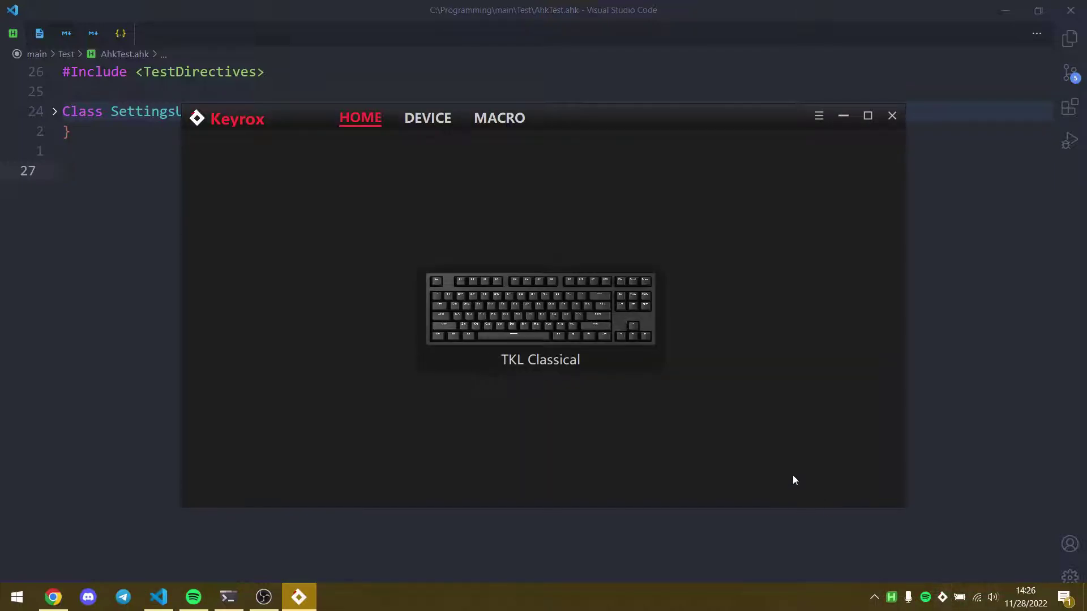
pyautogui.click(502, 313)
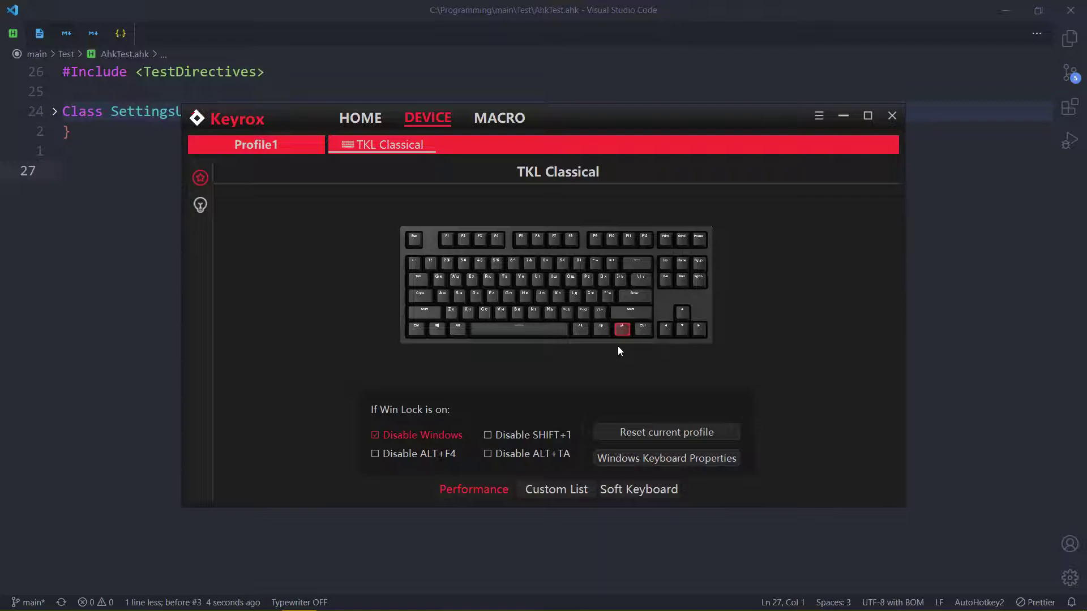
pyautogui.moveTo(622, 331)
# Close Keyrox and enter regedit in the Run box to launch Registry Editor
pyautogui.click(892, 116)
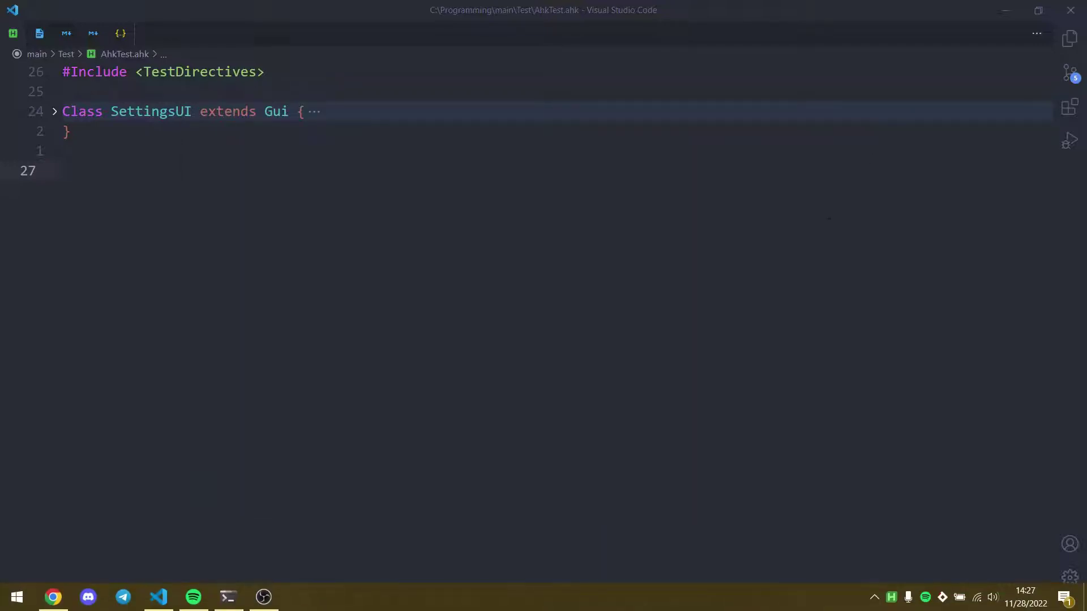
pyautogui.click(807, 240)
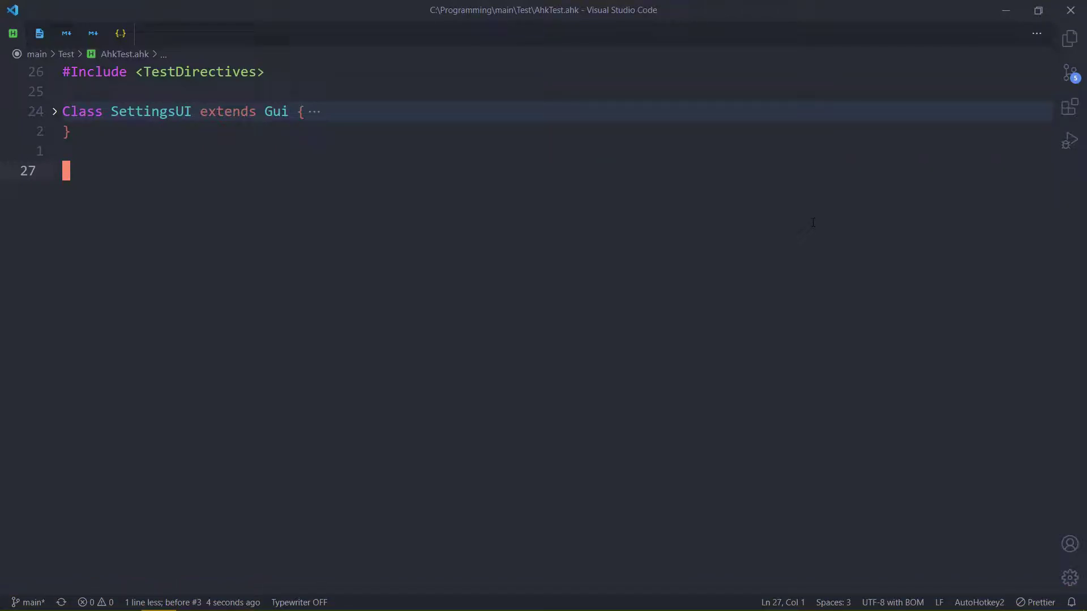
pyautogui.press('super+r')
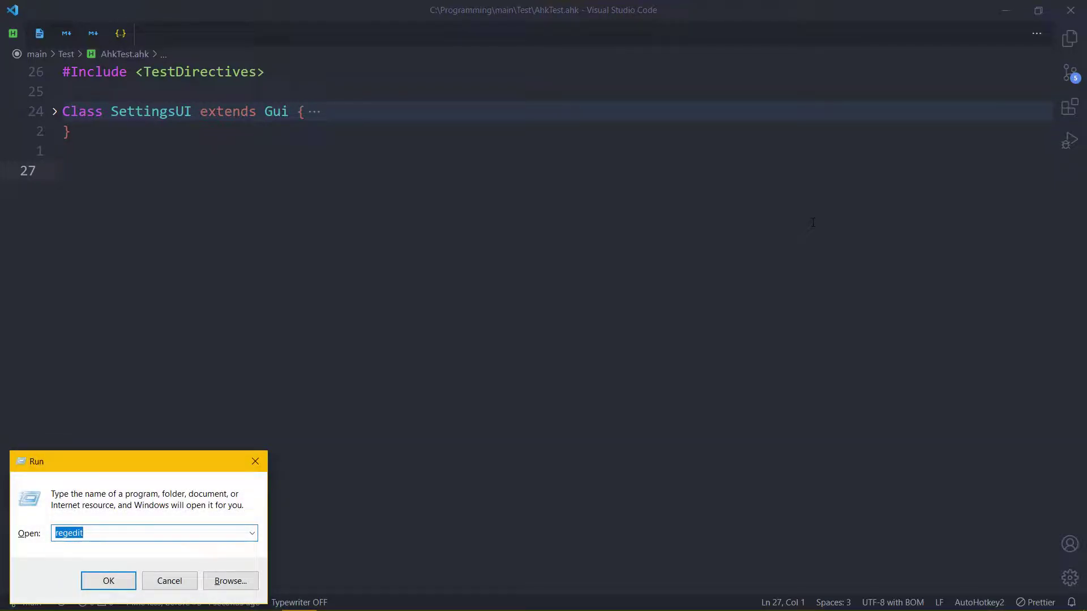
pyautogui.write('regedit')
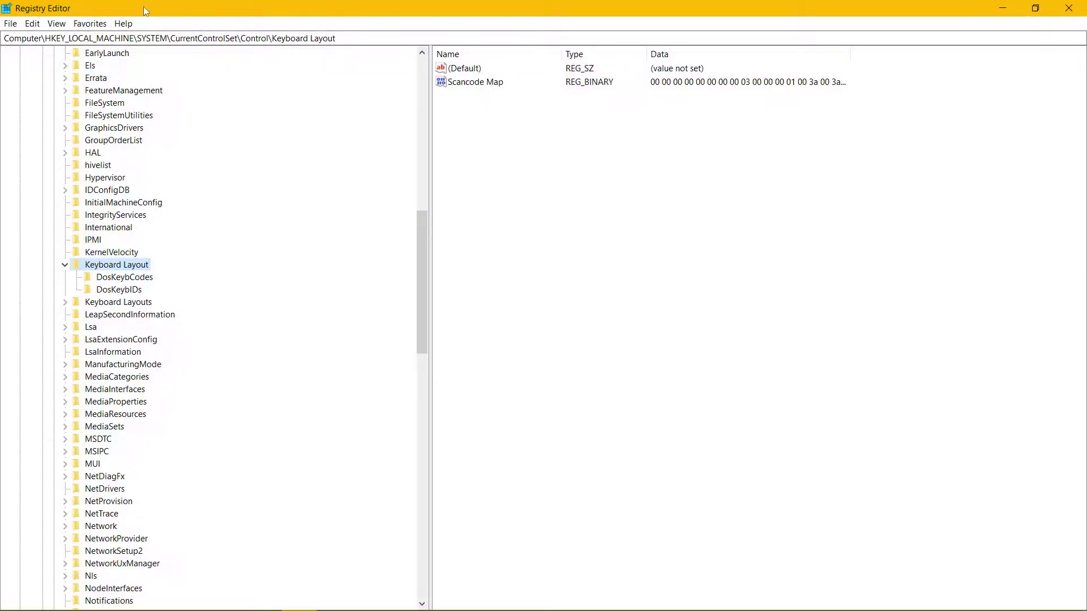
pyautogui.click(424, 36)
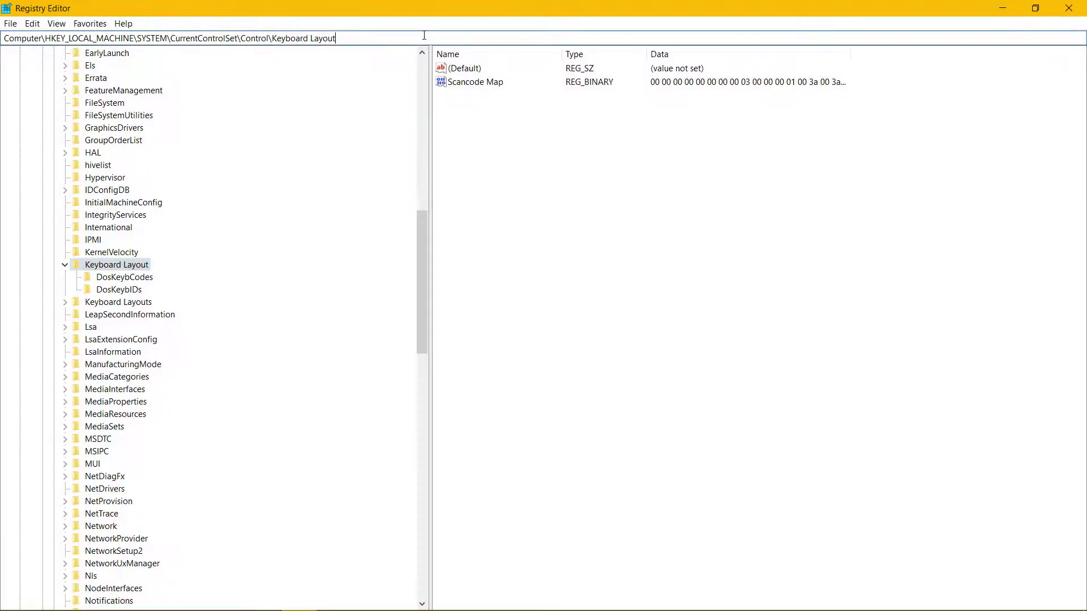
pyautogui.moveTo(424, 35); pyautogui.dragTo(2, 51)
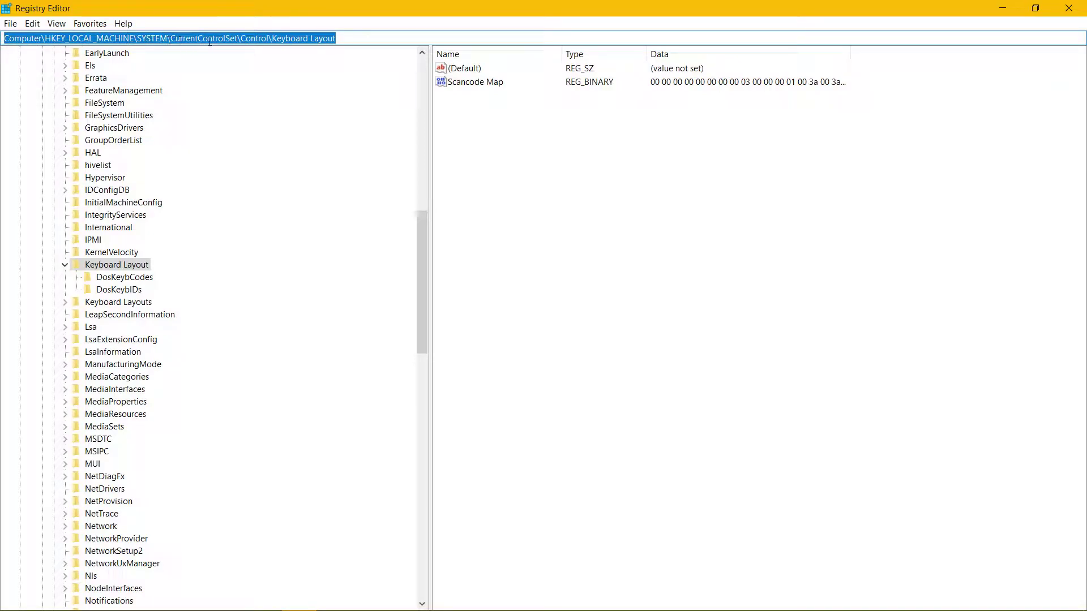
pyautogui.click(375, 38)
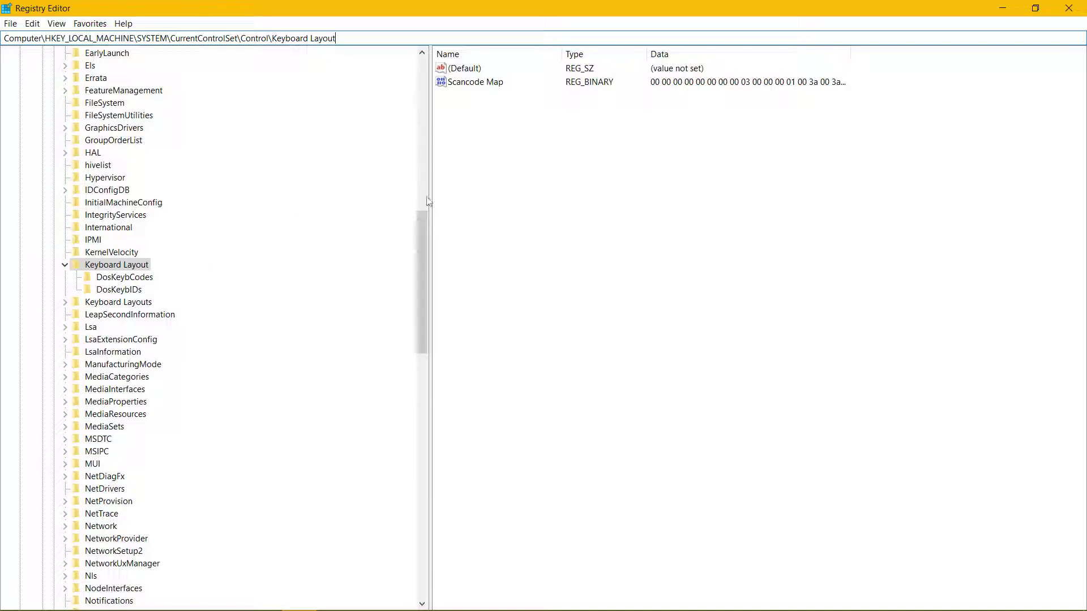
# Create a New Value #1 expandable string under IPMI, then delete it
pyautogui.rightClick(100, 244)
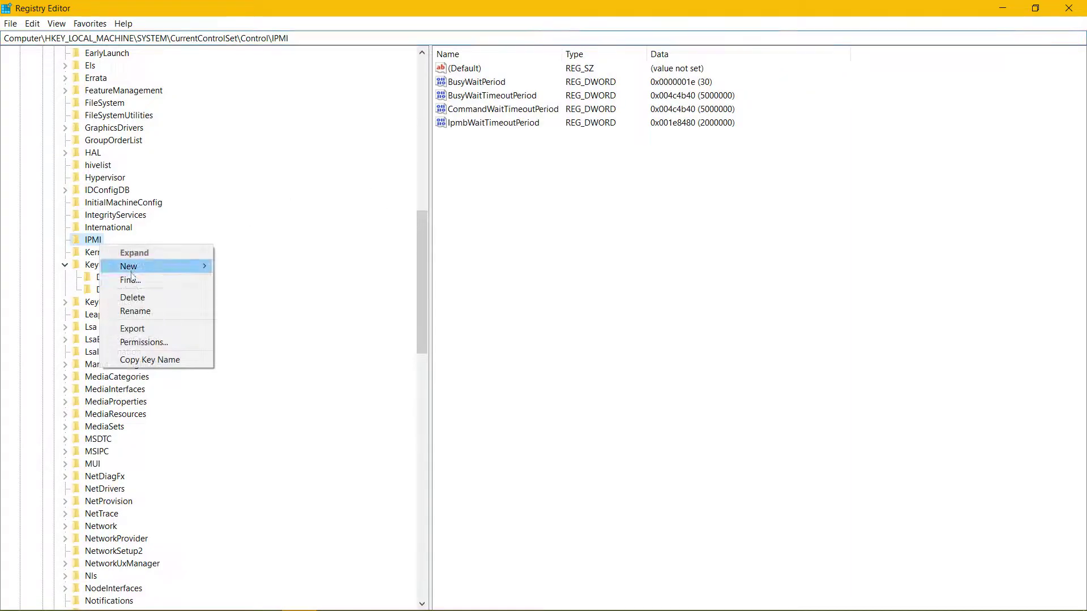
pyautogui.moveTo(133, 268)
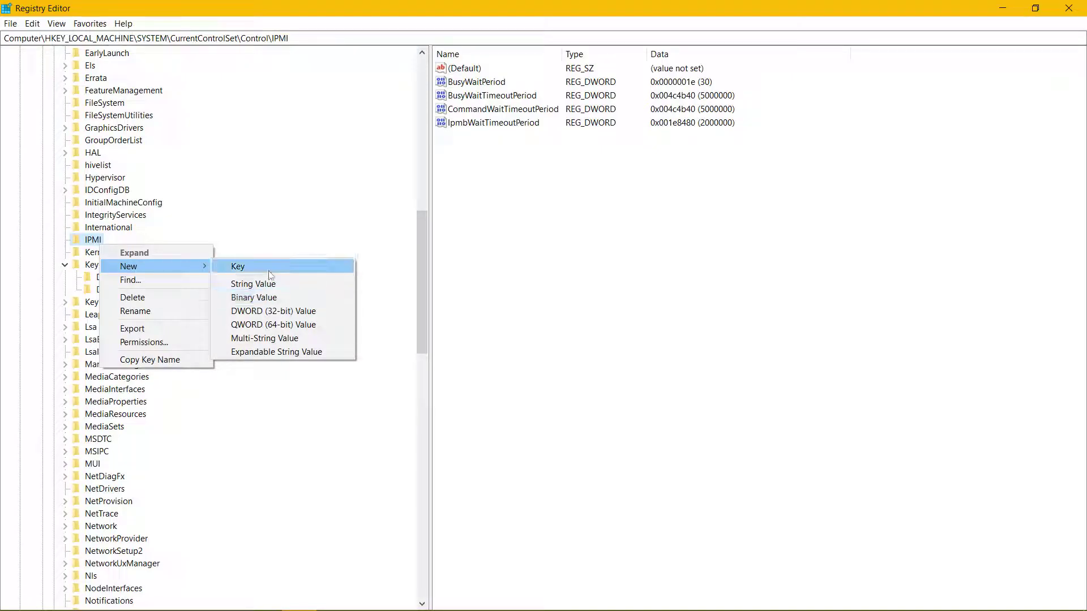
pyautogui.click(261, 352)
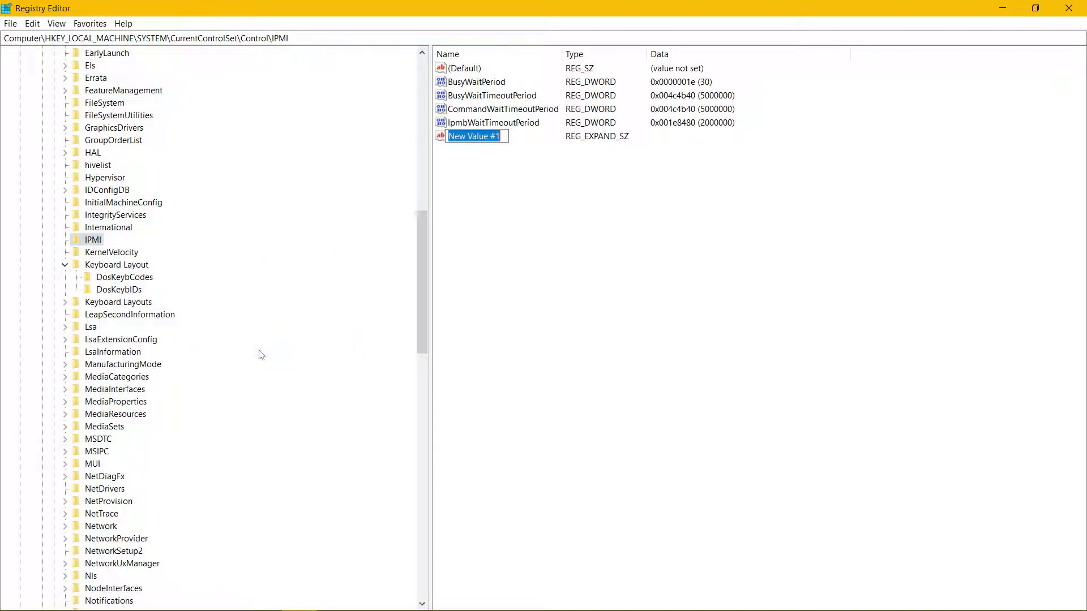
pyautogui.press('Return')
pyautogui.press('Delete')
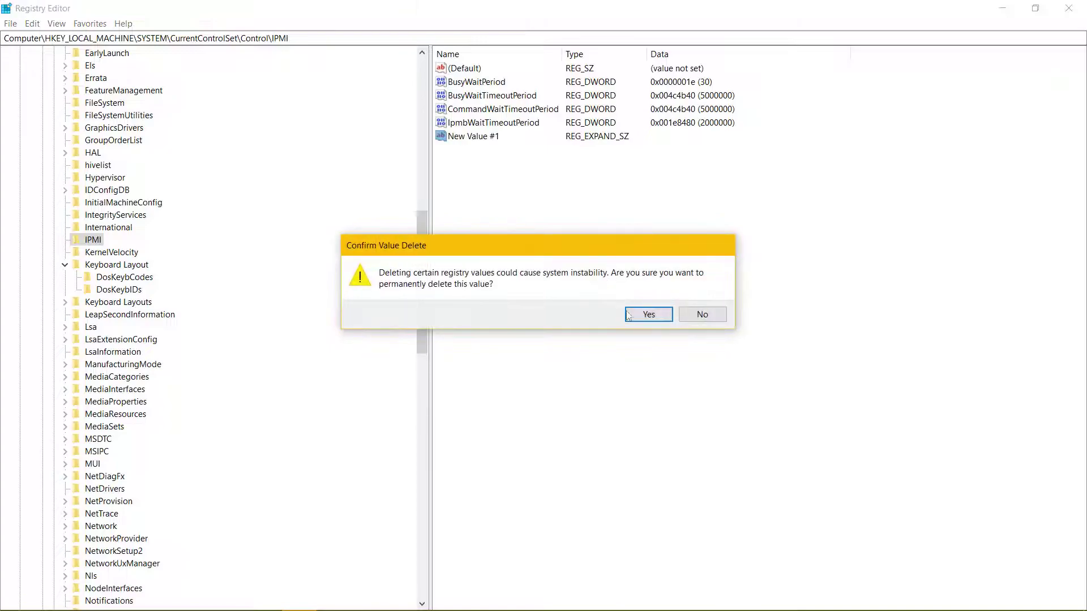
pyautogui.click(629, 315)
# Show the Keyboard Layout key's values, dismissing the new-value menu without adding anything
pyautogui.click(109, 265)
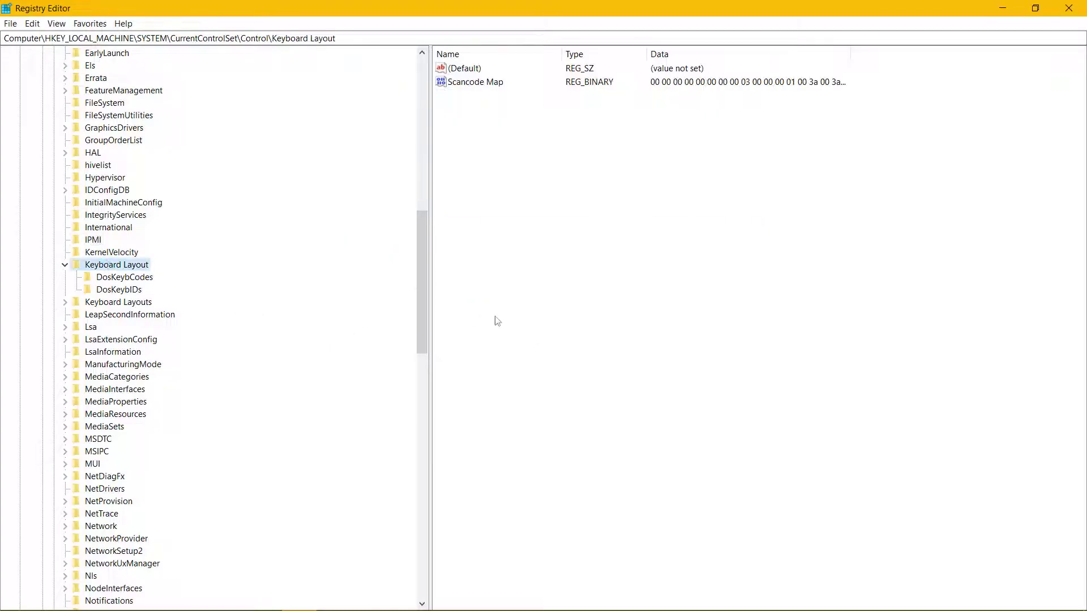
pyautogui.rightClick(540, 223)
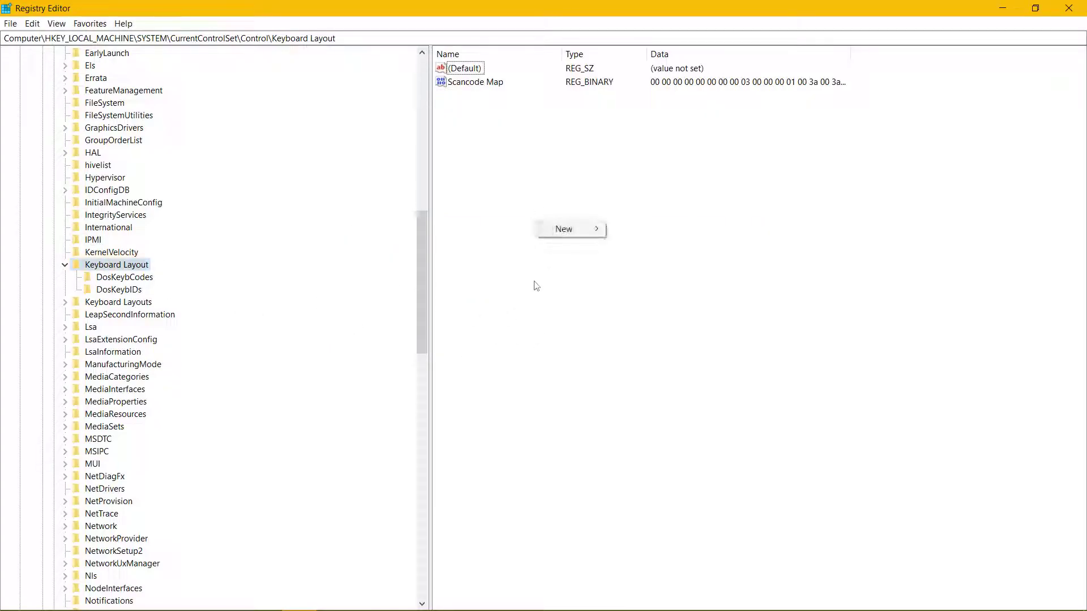
pyautogui.moveTo(577, 230)
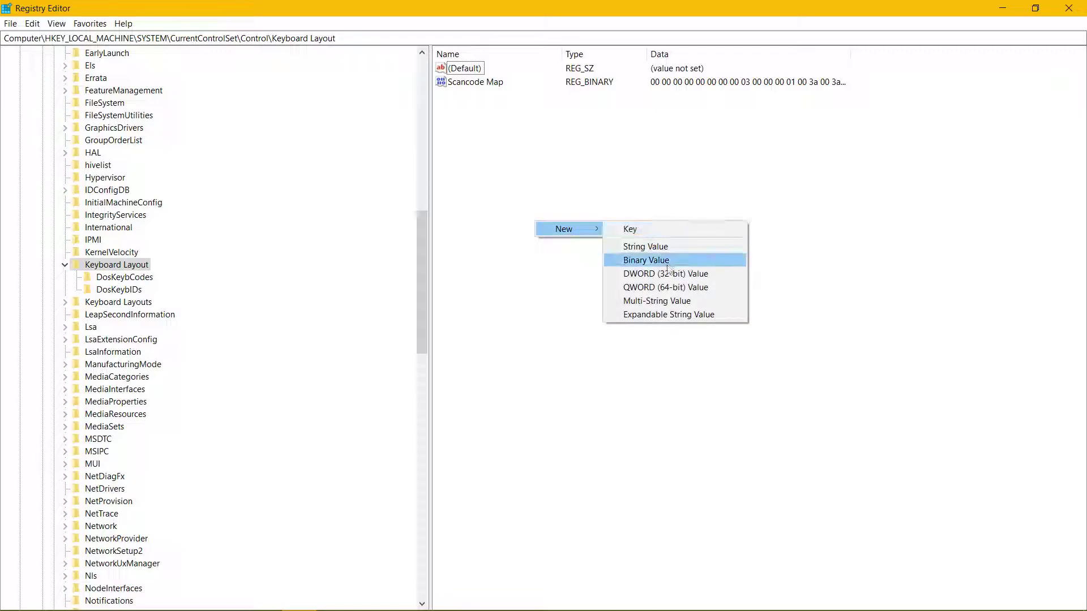
pyautogui.click(637, 158)
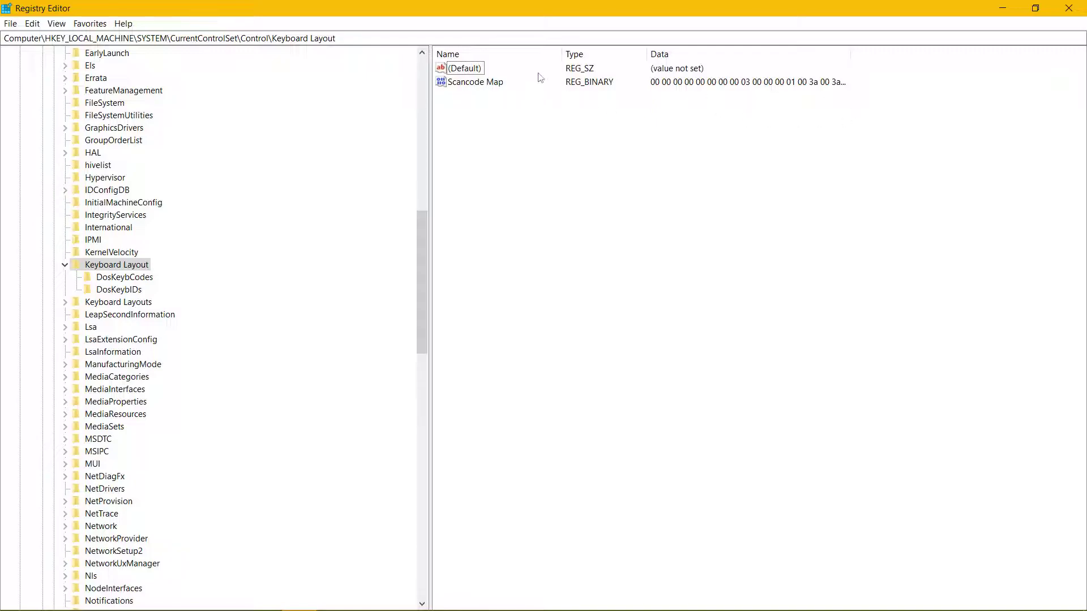
pyautogui.doubleClick(490, 83)
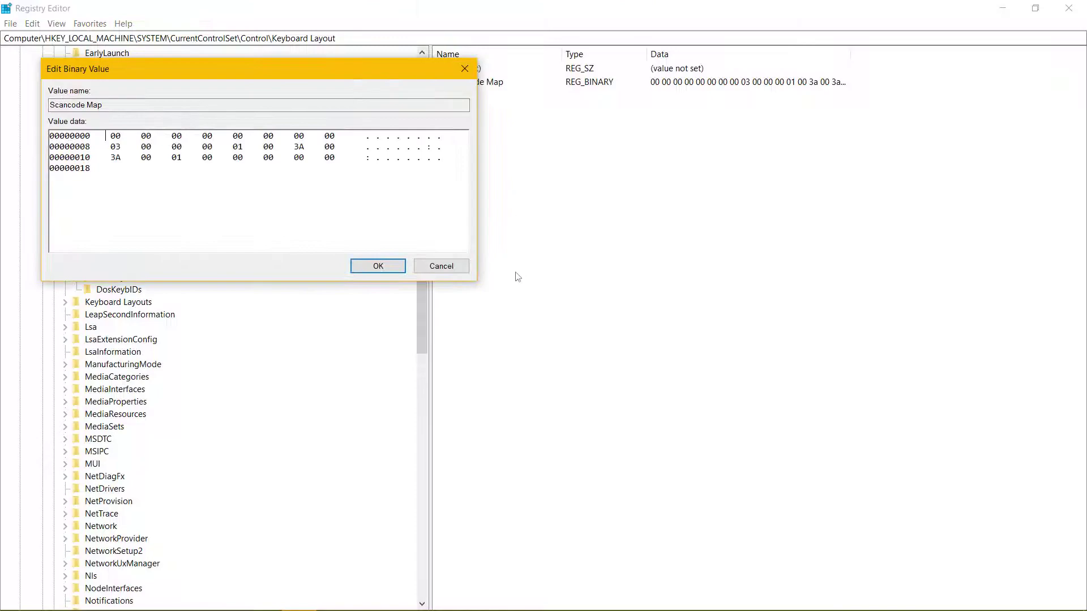
pyautogui.moveTo(256, 75); pyautogui.dragTo(538, 190)
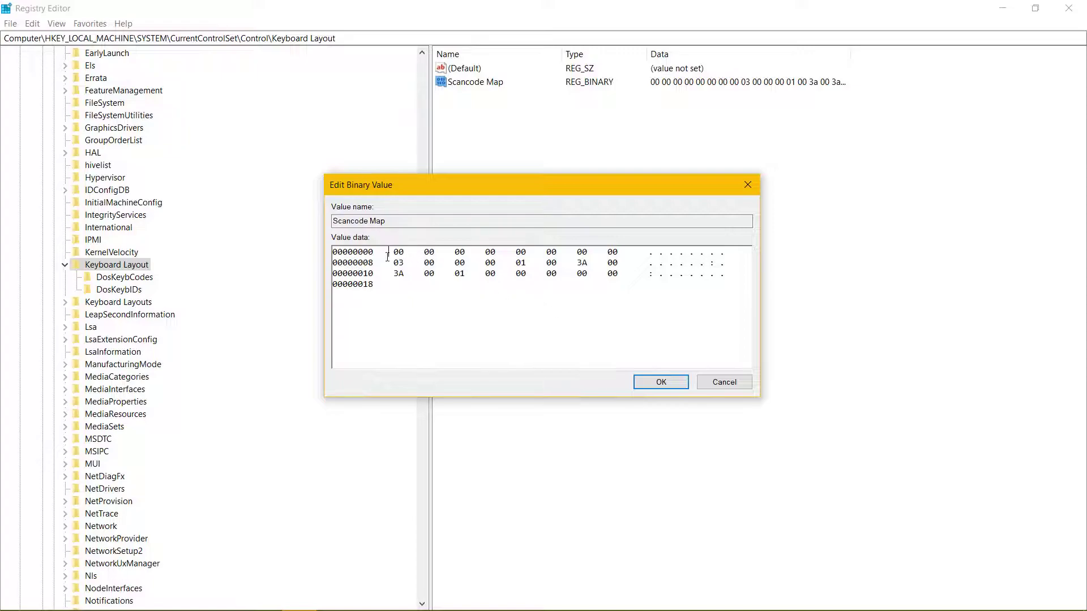
pyautogui.moveTo(393, 251); pyautogui.dragTo(637, 252)
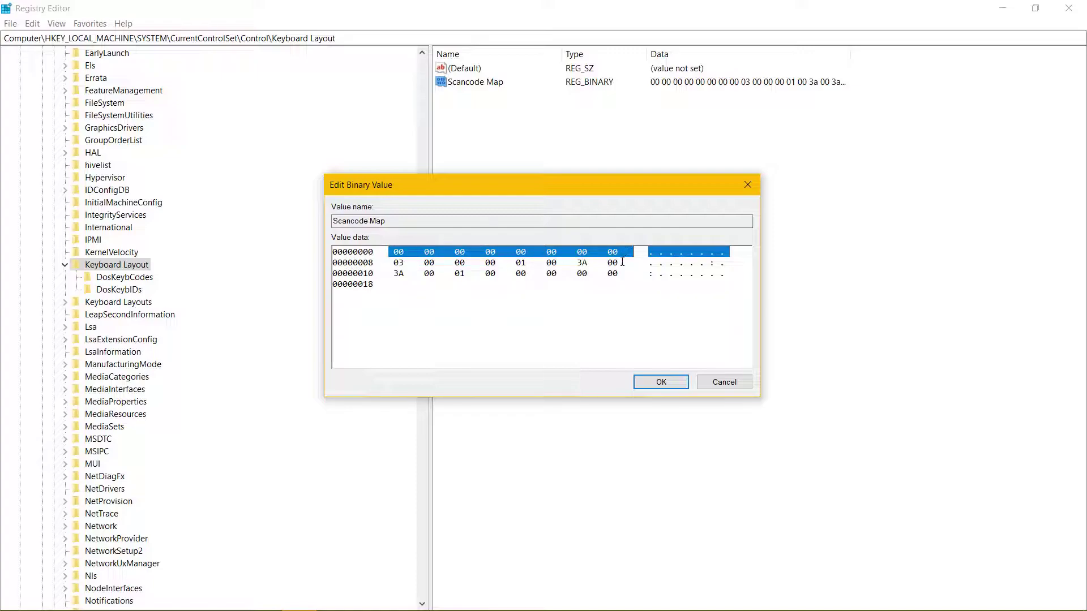
pyautogui.moveTo(619, 261); pyautogui.dragTo(614, 256)
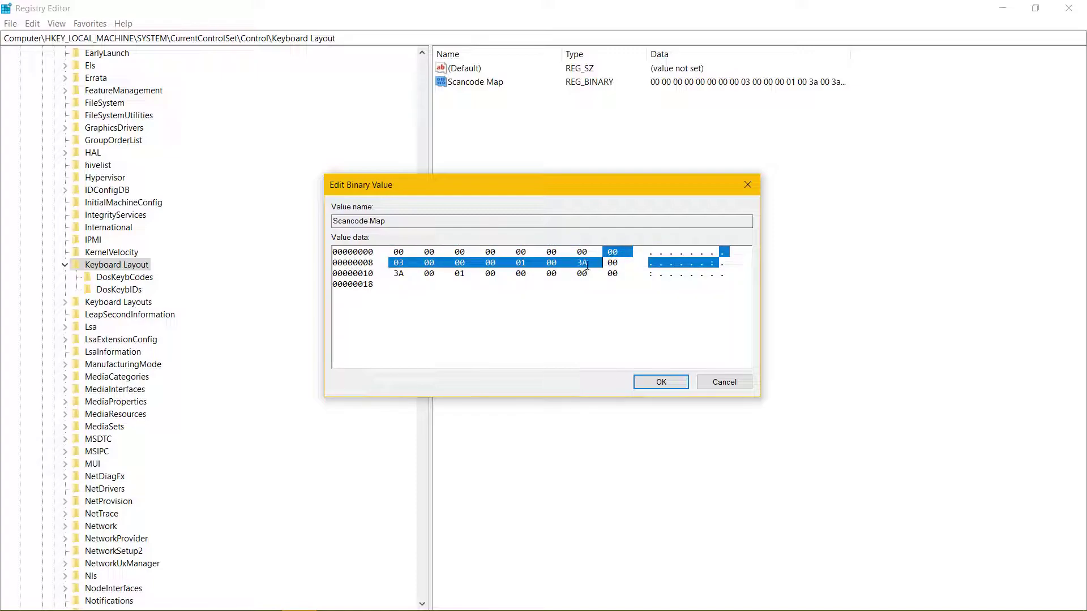
pyautogui.click(457, 261)
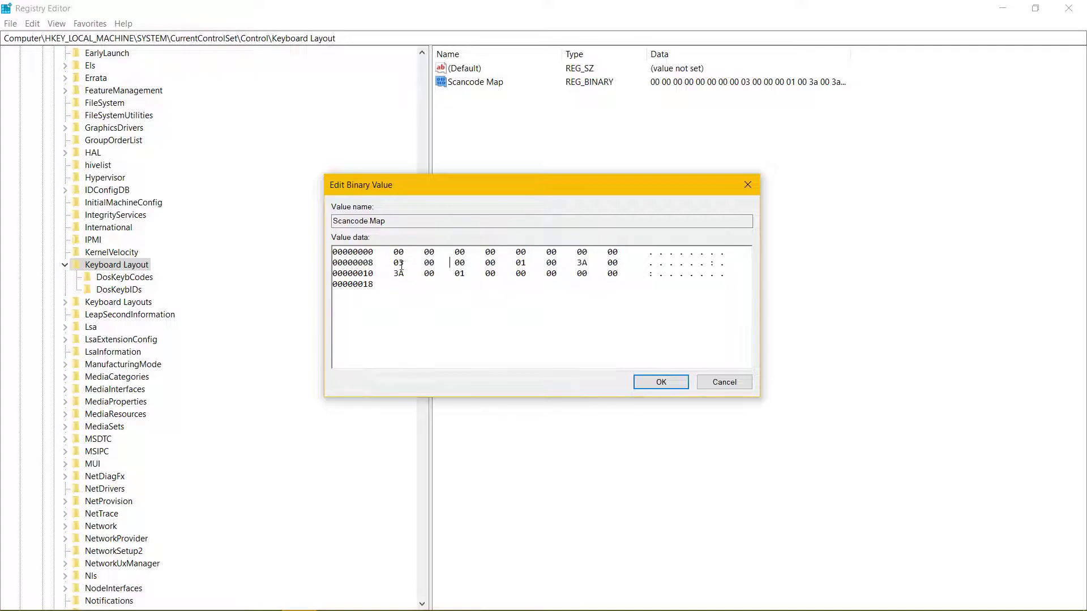
pyautogui.moveTo(392, 262); pyautogui.dragTo(512, 263)
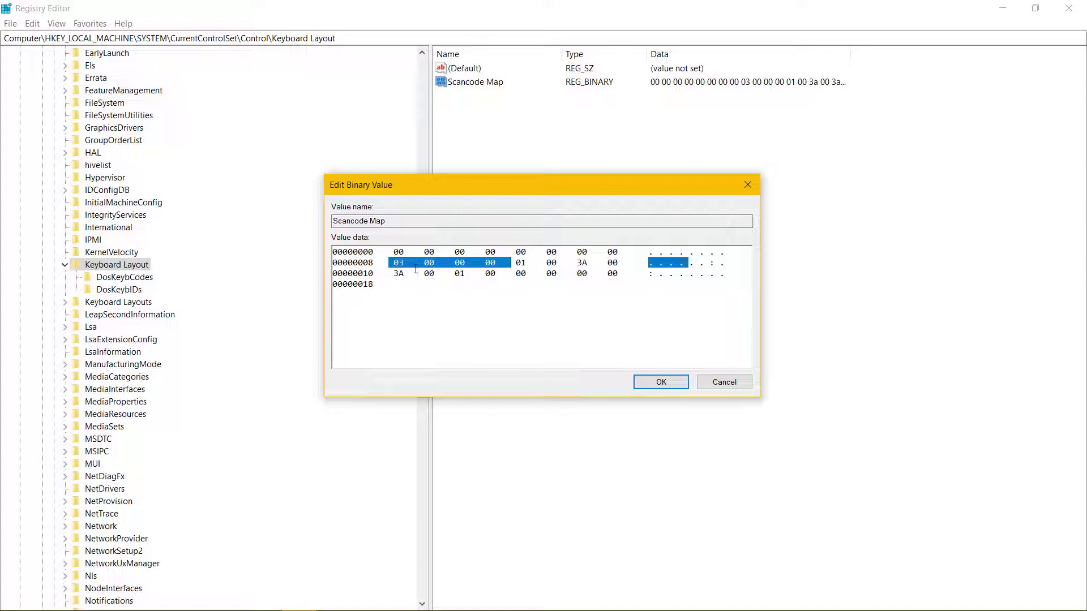
pyautogui.hotkey('shift', 'End')
pyautogui.click(405, 264)
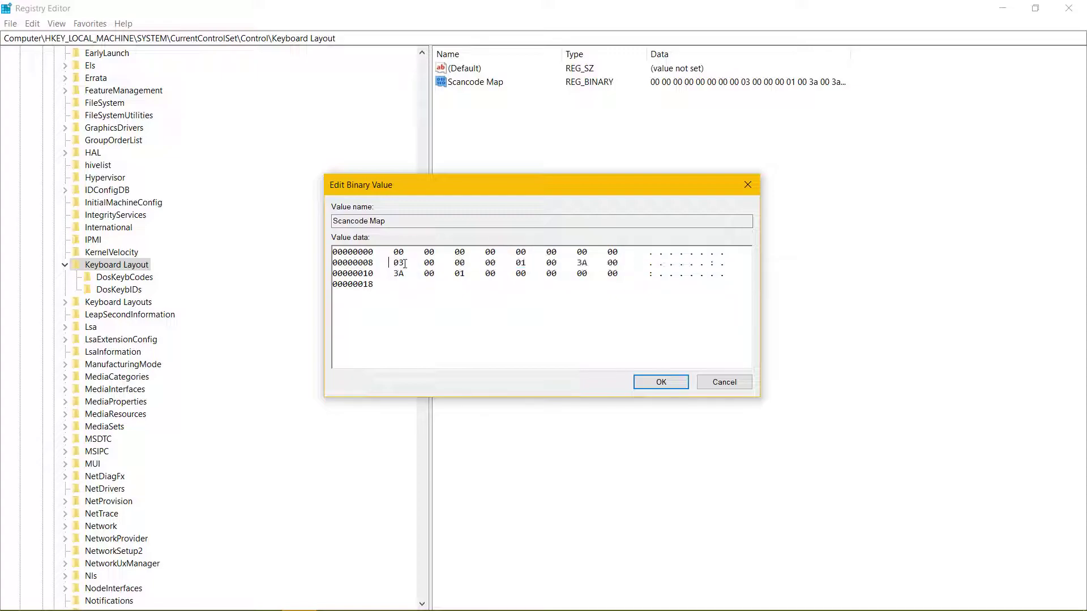
pyautogui.moveTo(484, 263); pyautogui.dragTo(614, 264)
pyautogui.click(544, 250)
pyautogui.moveTo(523, 264); pyautogui.dragTo(640, 267)
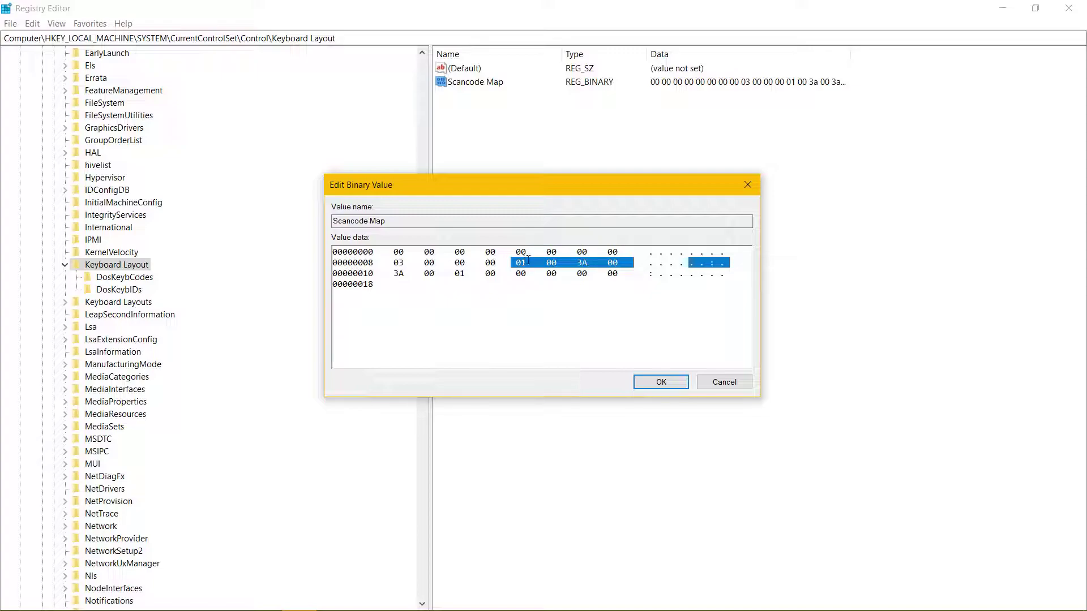
pyautogui.click(550, 261)
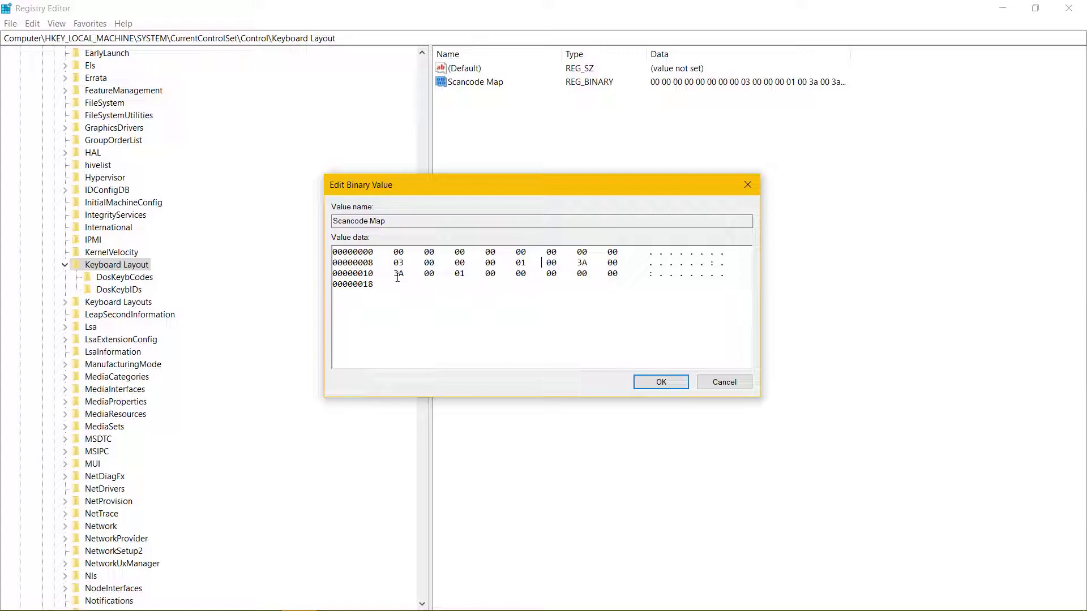
pyautogui.moveTo(397, 276); pyautogui.dragTo(511, 274)
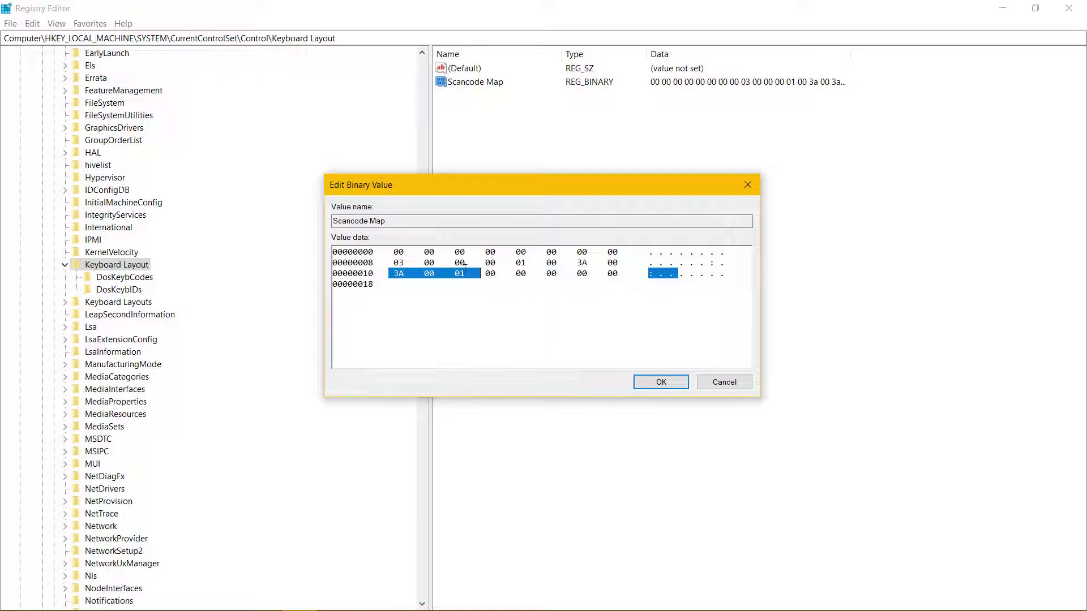
pyautogui.click(394, 275)
pyautogui.moveTo(394, 275); pyautogui.dragTo(518, 272)
# Highlight the final 00 00 00 00 bytes on row 00000010 and confirm the binary data
pyautogui.click(516, 274)
pyautogui.moveTo(516, 273); pyautogui.dragTo(640, 275)
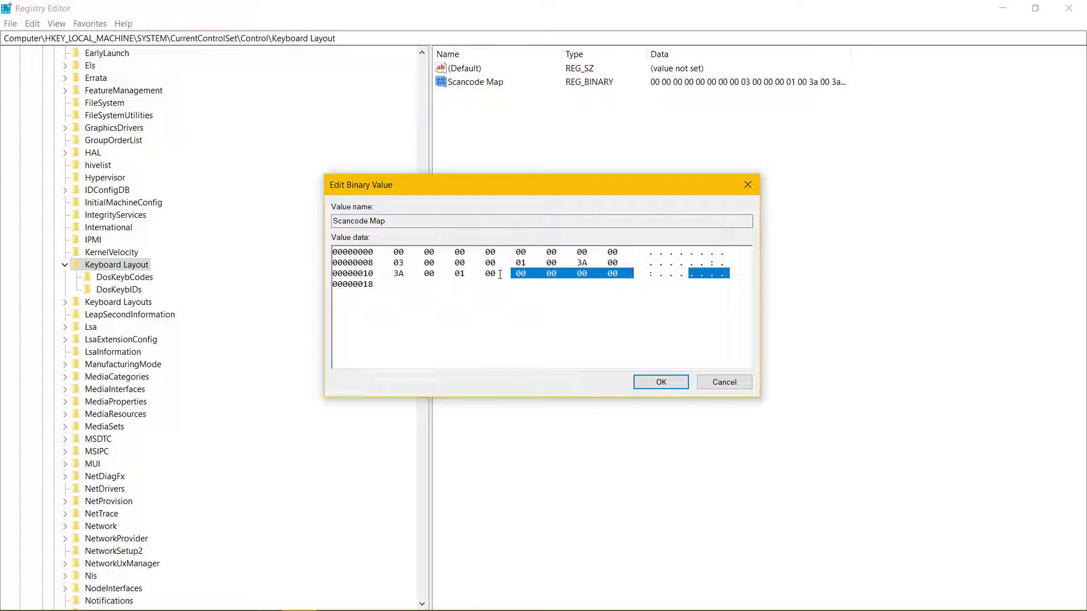
pyautogui.click(666, 394)
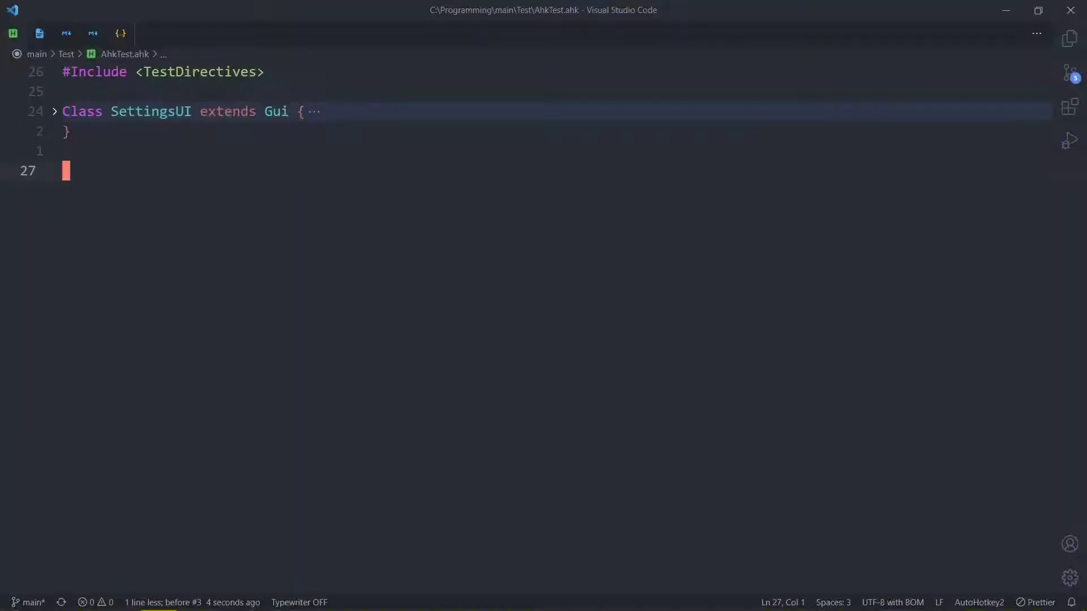
# Open RegRemap.md via quick open ('regre') and scroll through its key-code notes
pyautogui.hotkey('ctrl', 'p')
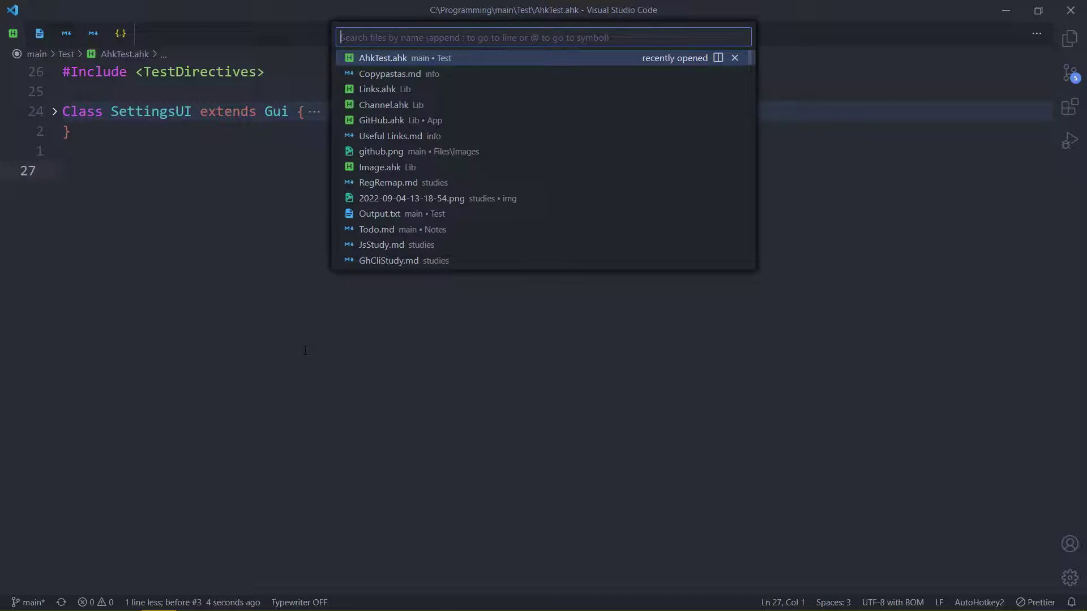
pyautogui.write('regre')
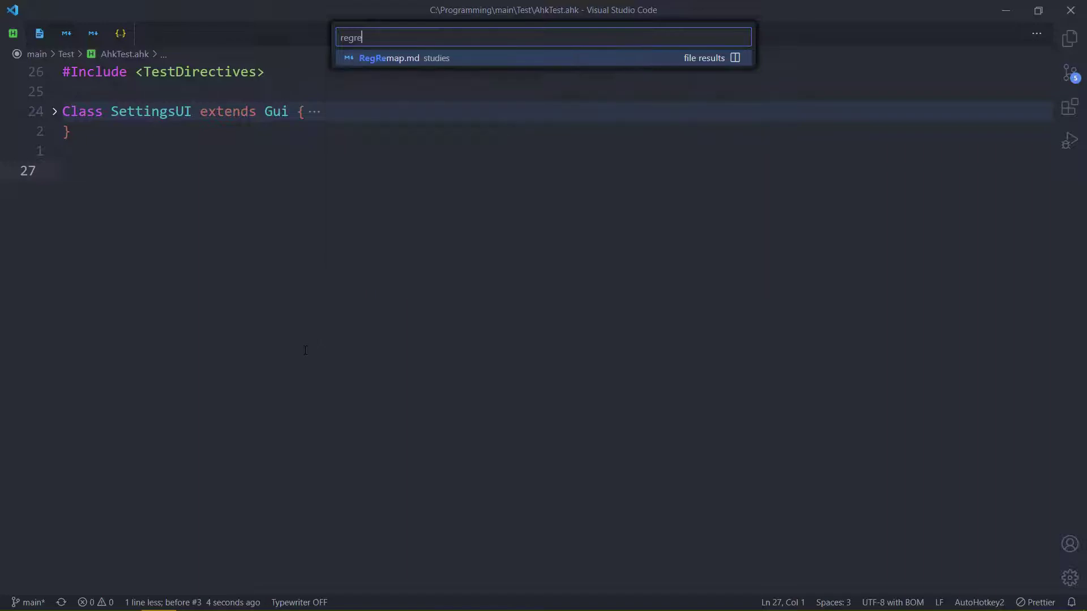
pyautogui.press('Return')
pyautogui.scroll(20, 468, 253)
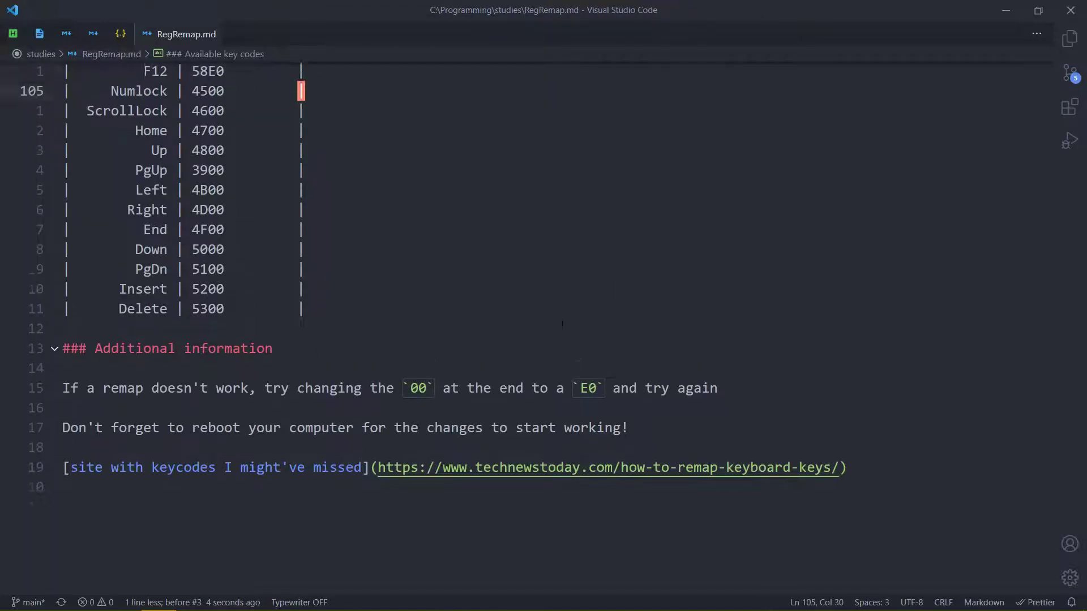
pyautogui.scroll(2, 470, 266)
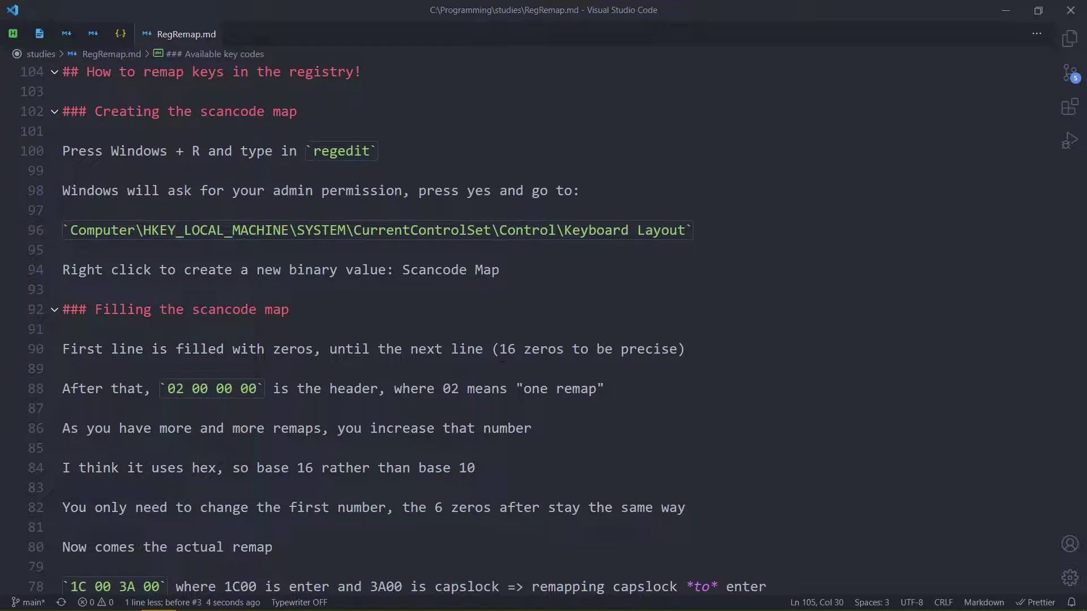
pyautogui.scroll(-20, 568, 304)
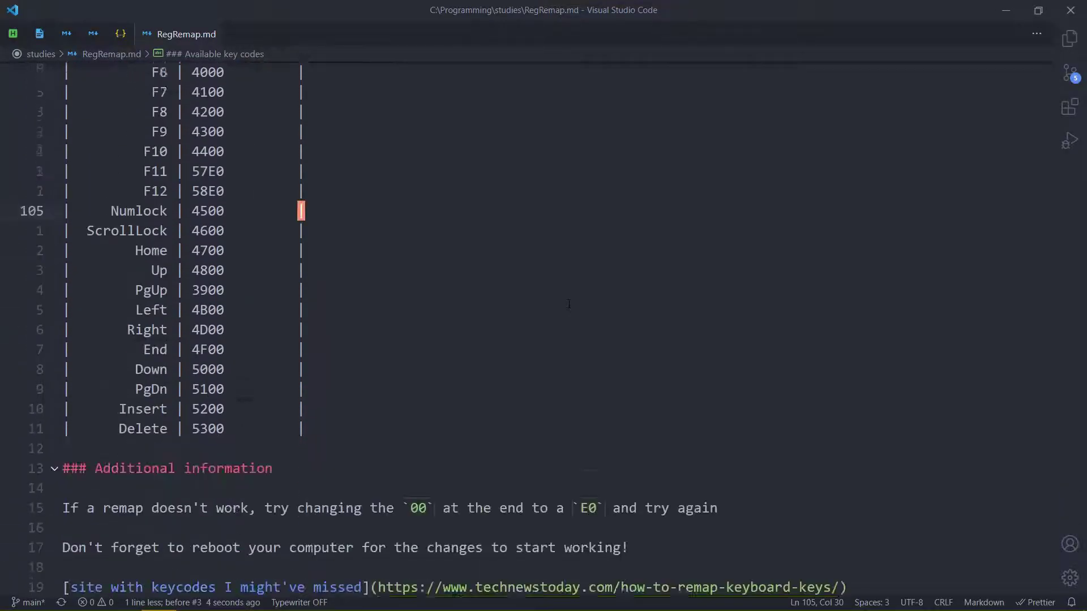
pyautogui.scroll(-7, 568, 304)
pyautogui.scroll(4, 569, 304)
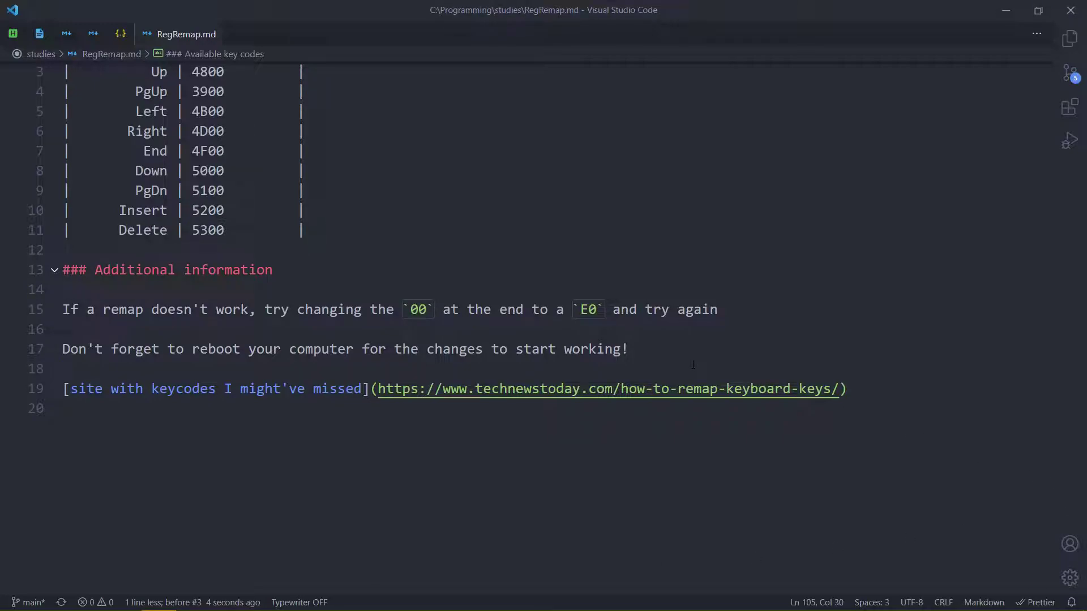
pyautogui.scroll(9, 693, 365)
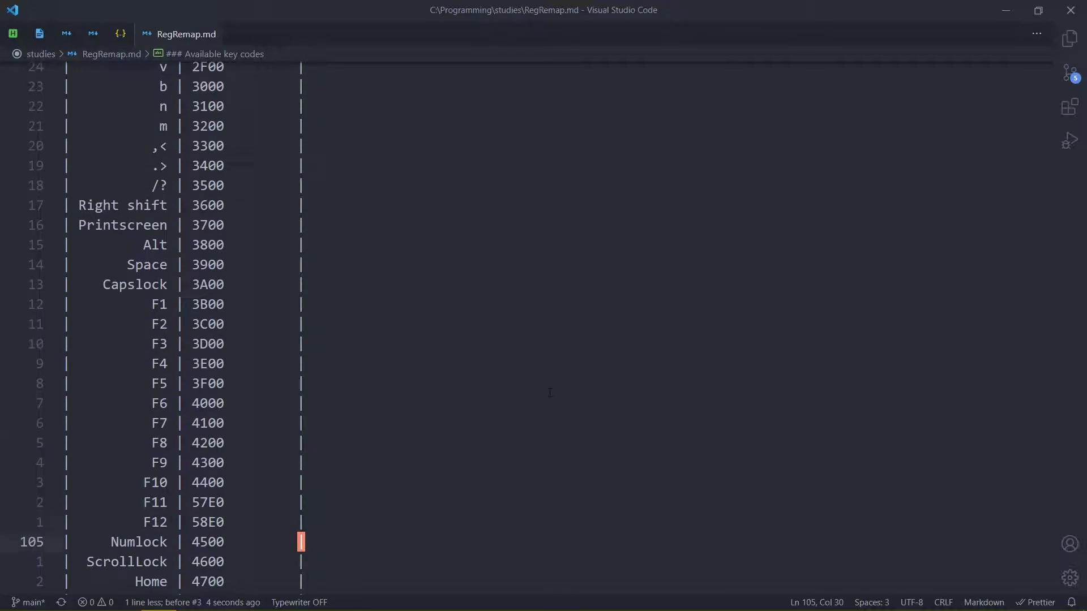
pyautogui.scroll(18, 550, 393)
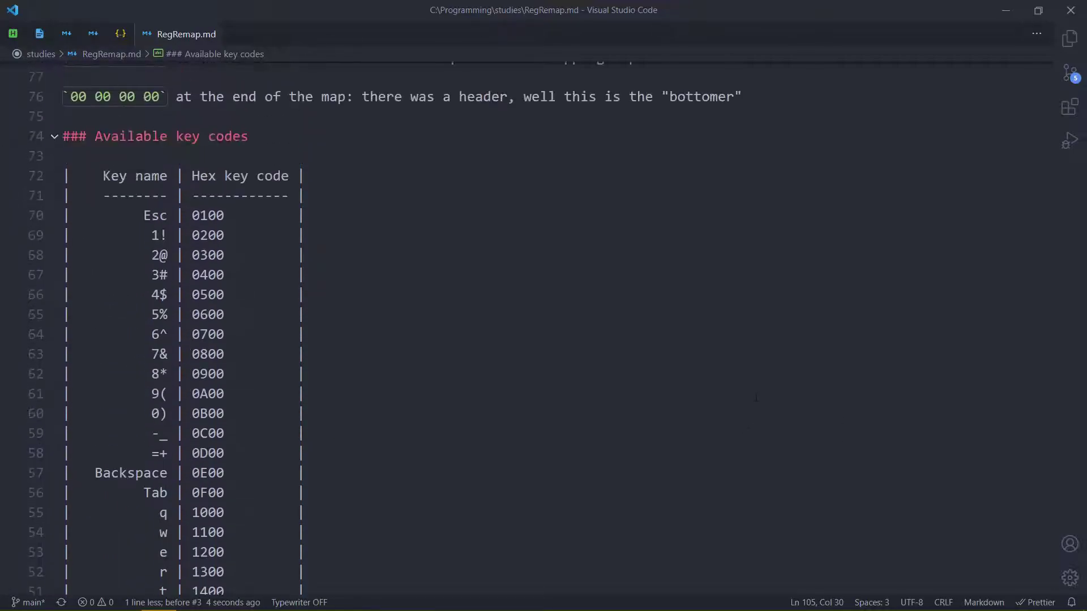
pyautogui.scroll(1, 756, 396)
pyautogui.hotkey('ctrl', 'shift', 'v')
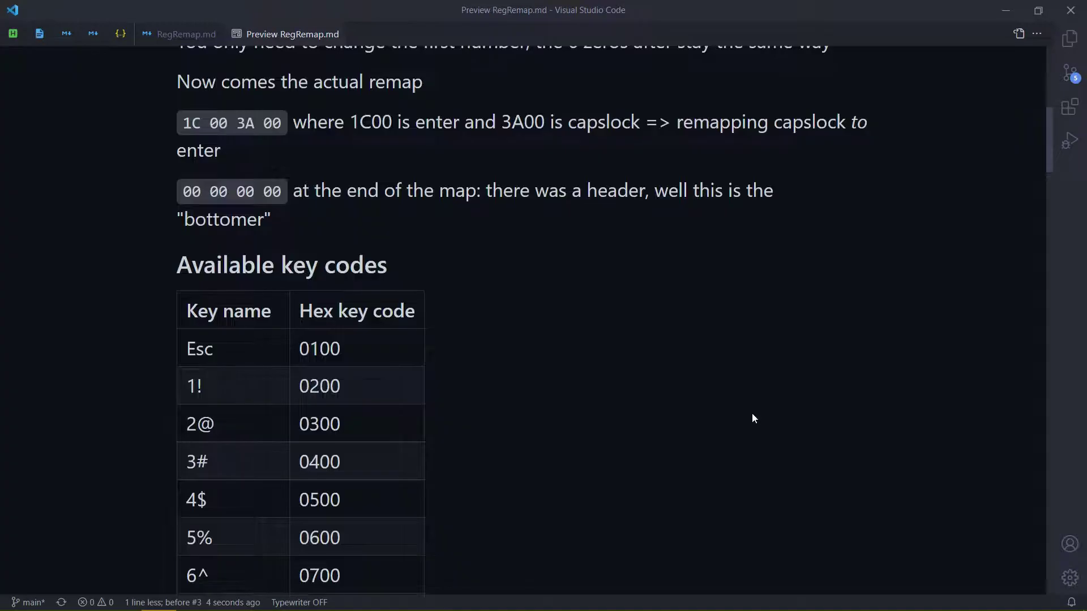
pyautogui.scroll(-5, 469, 336)
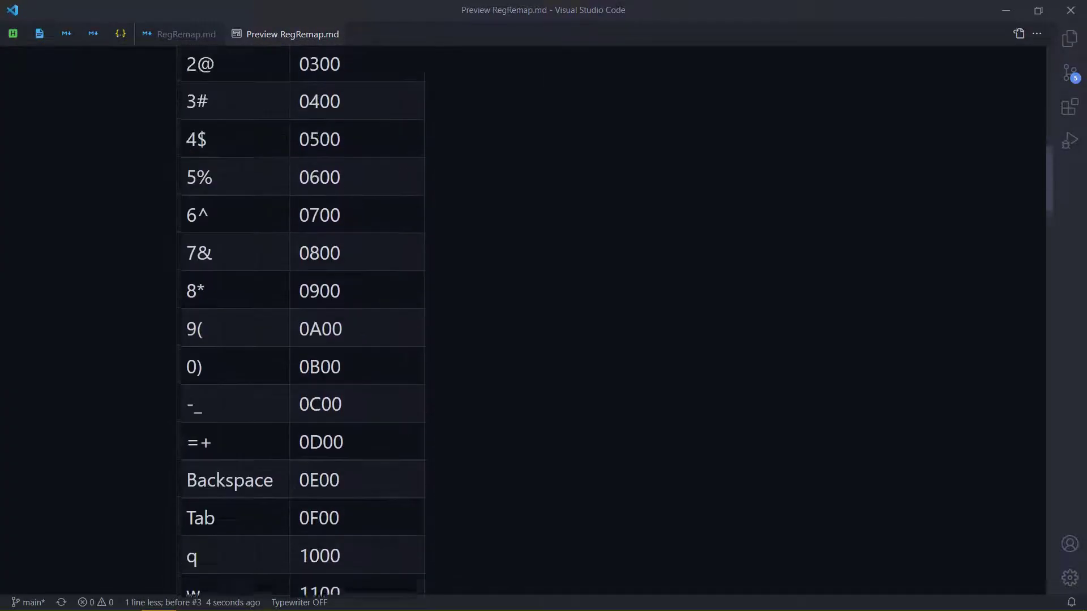
pyautogui.scroll(4, 321, 355)
pyautogui.scroll(-10, 321, 356)
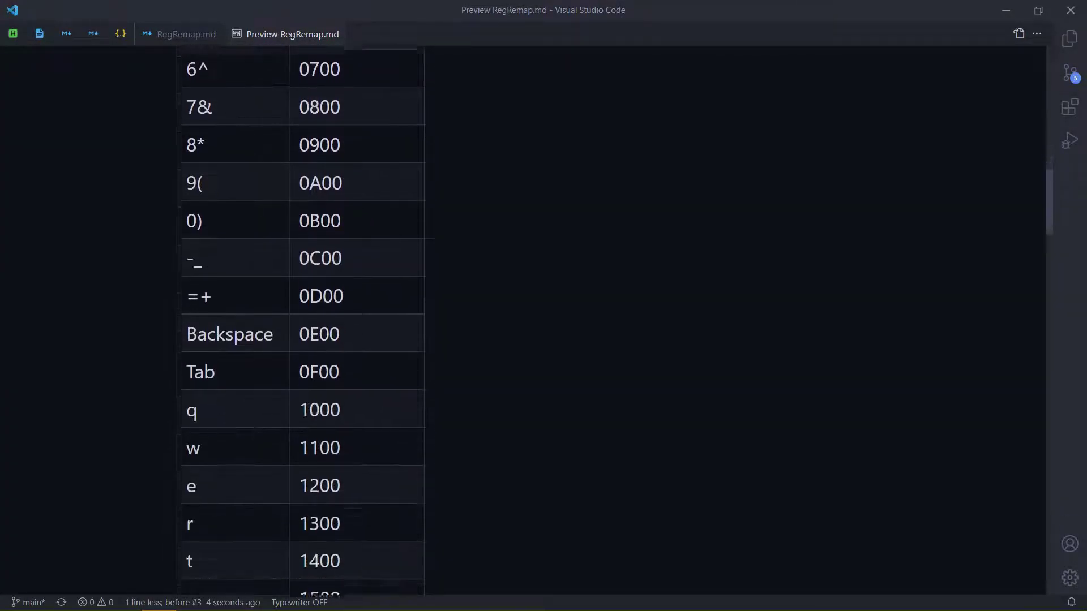
pyautogui.scroll(-15, 250, 417)
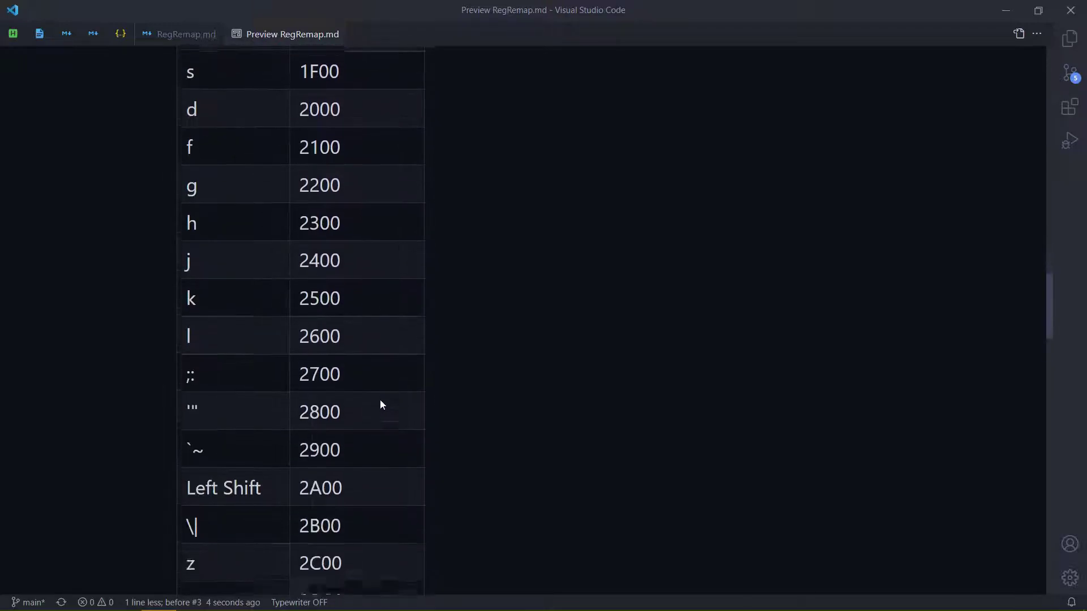
pyautogui.scroll(-15, 380, 418)
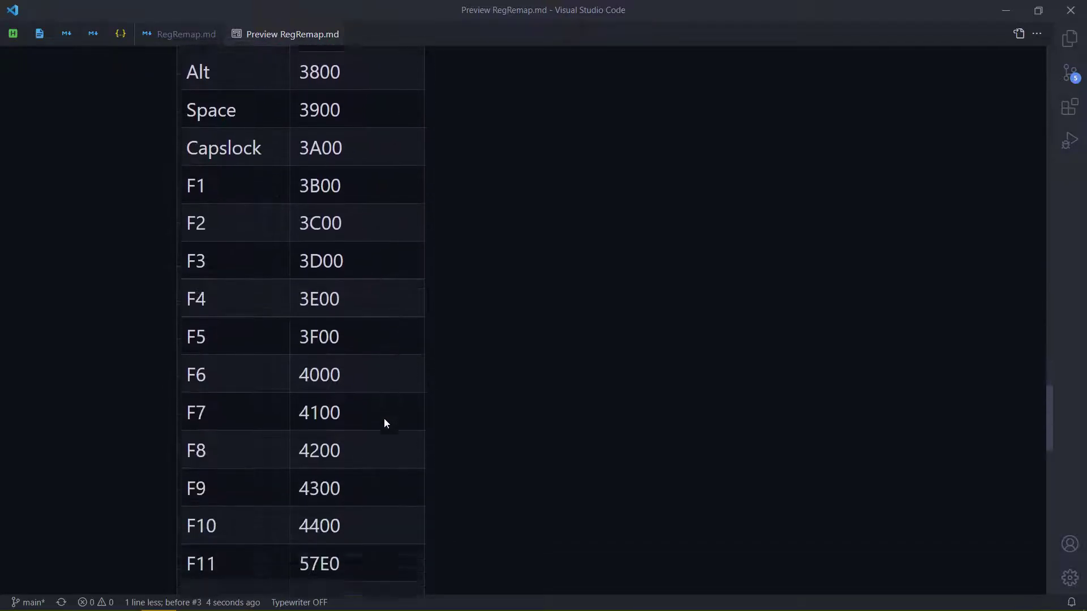
pyautogui.scroll(5, 384, 419)
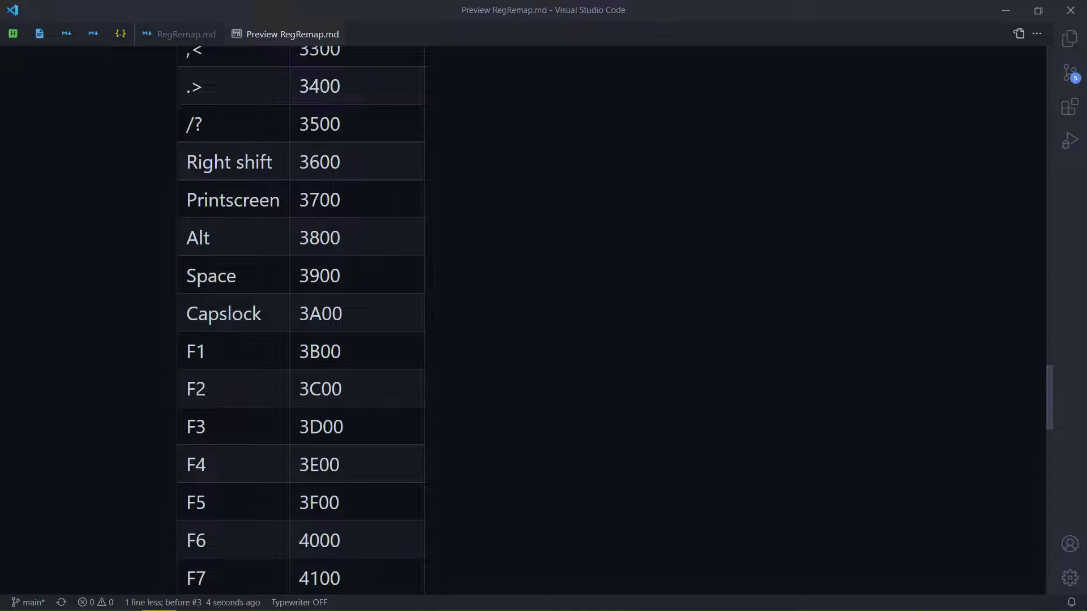
pyautogui.doubleClick(394, 316)
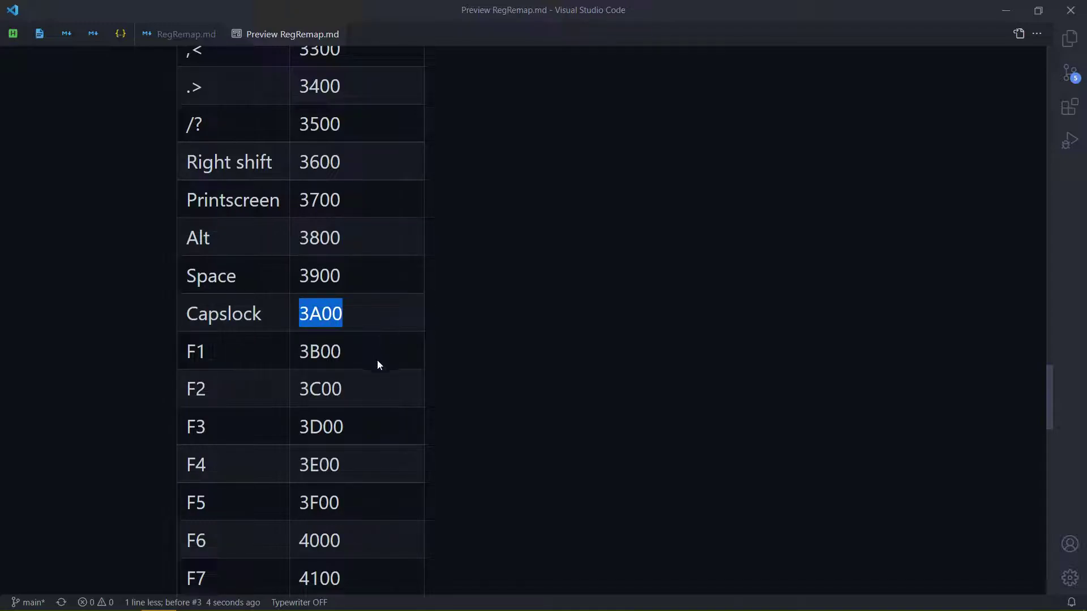
pyautogui.scroll(15, 378, 349)
pyautogui.scroll(6, 379, 355)
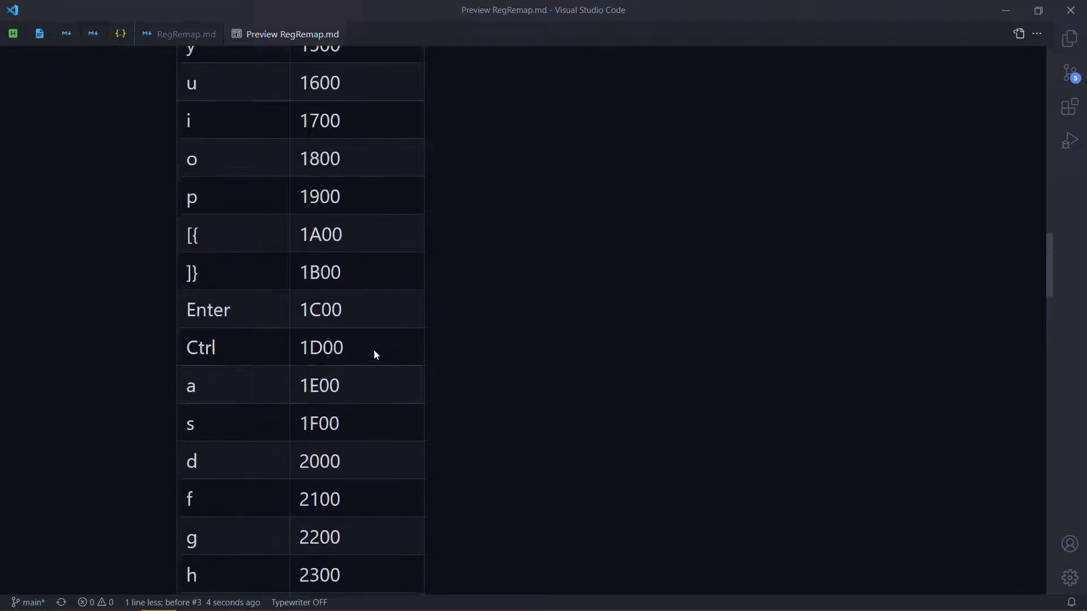
pyautogui.doubleClick(392, 381)
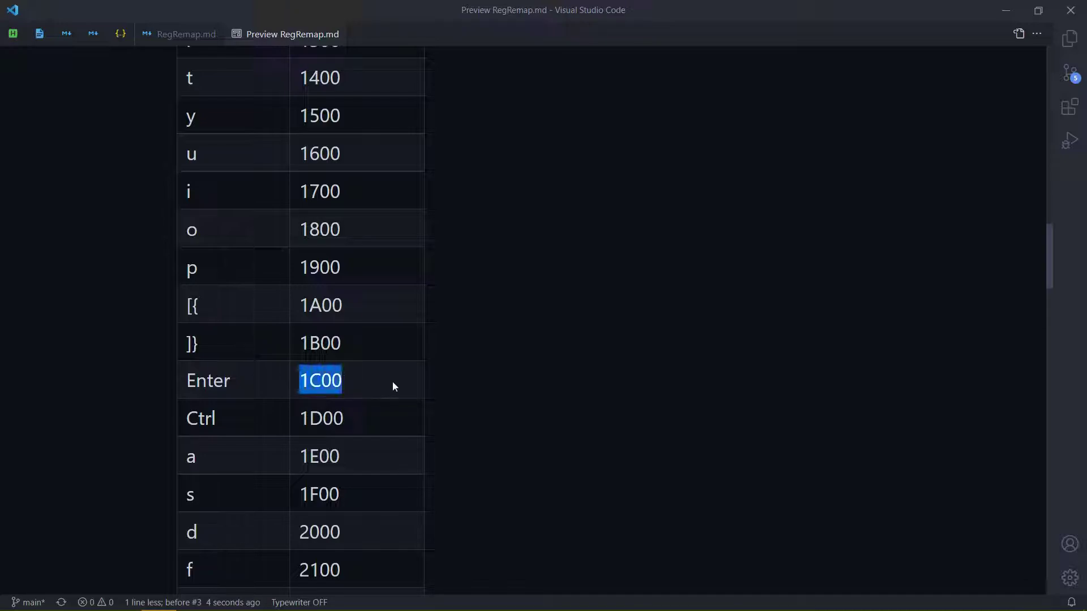
pyautogui.scroll(14, 389, 381)
pyautogui.scroll(2, 385, 383)
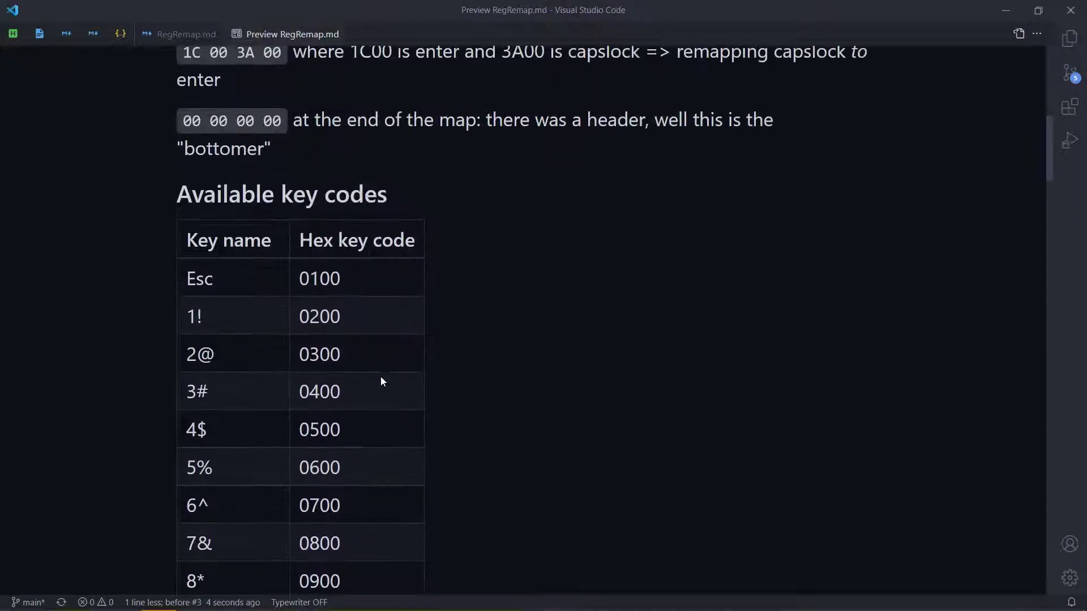
pyautogui.doubleClick(320, 282)
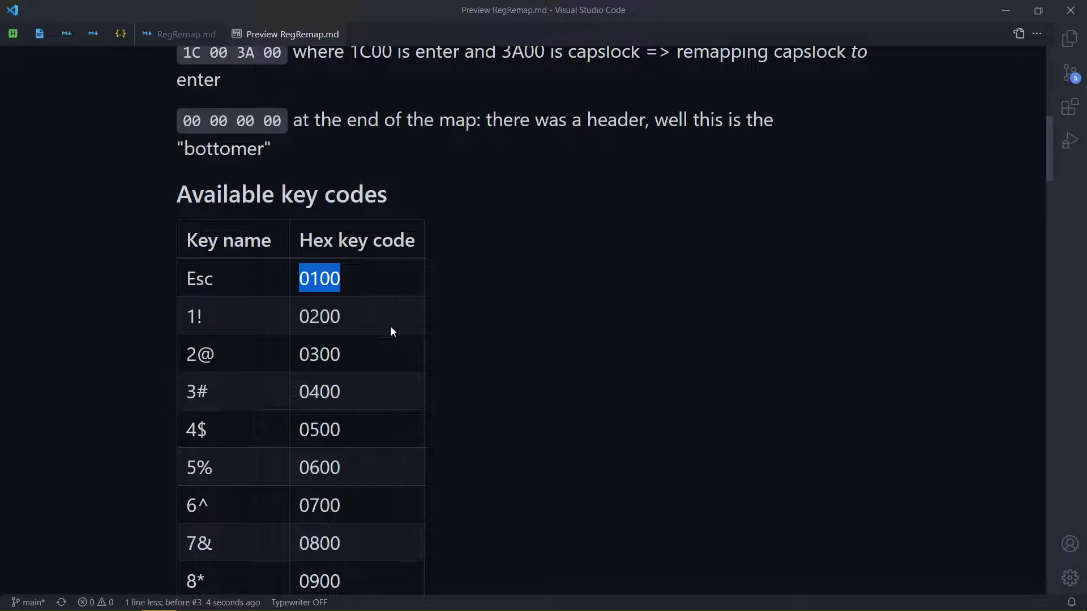
pyautogui.click(328, 281)
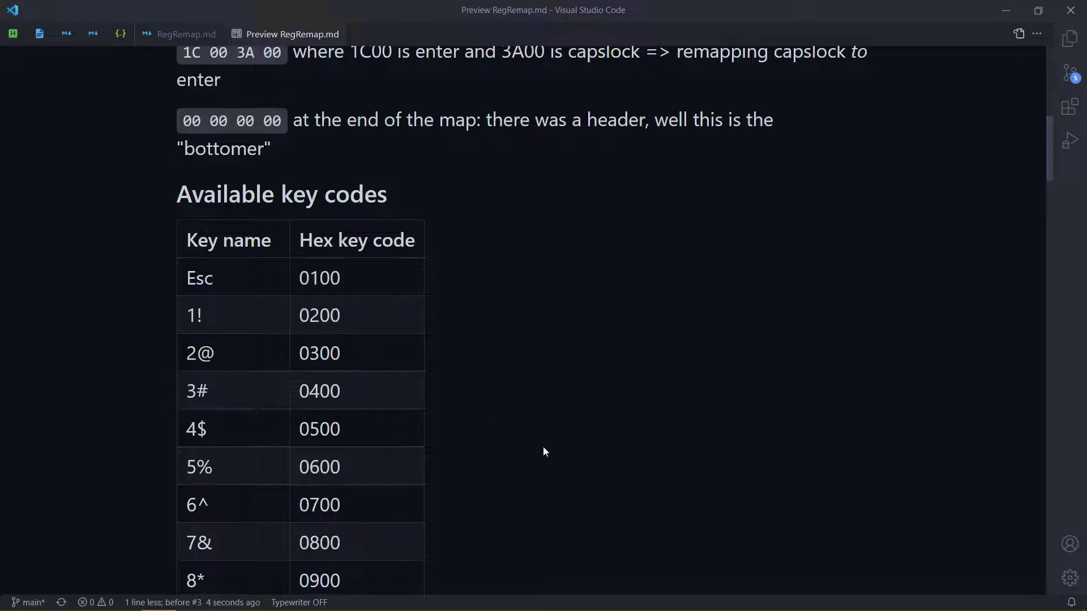
pyautogui.scroll(1, 447, 399)
pyautogui.scroll(3, 446, 402)
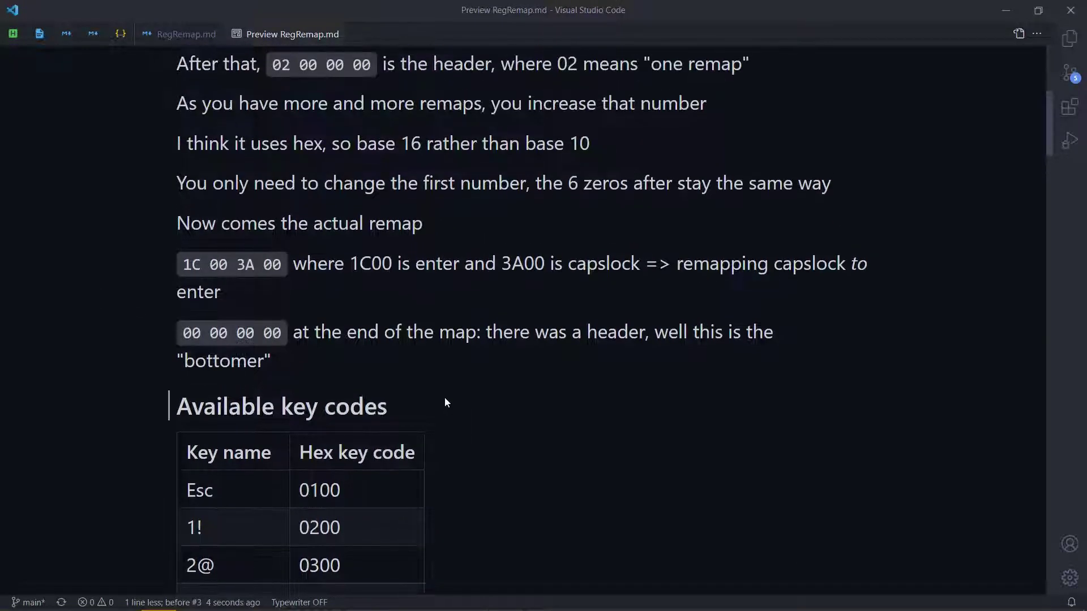
pyautogui.scroll(8, 479, 416)
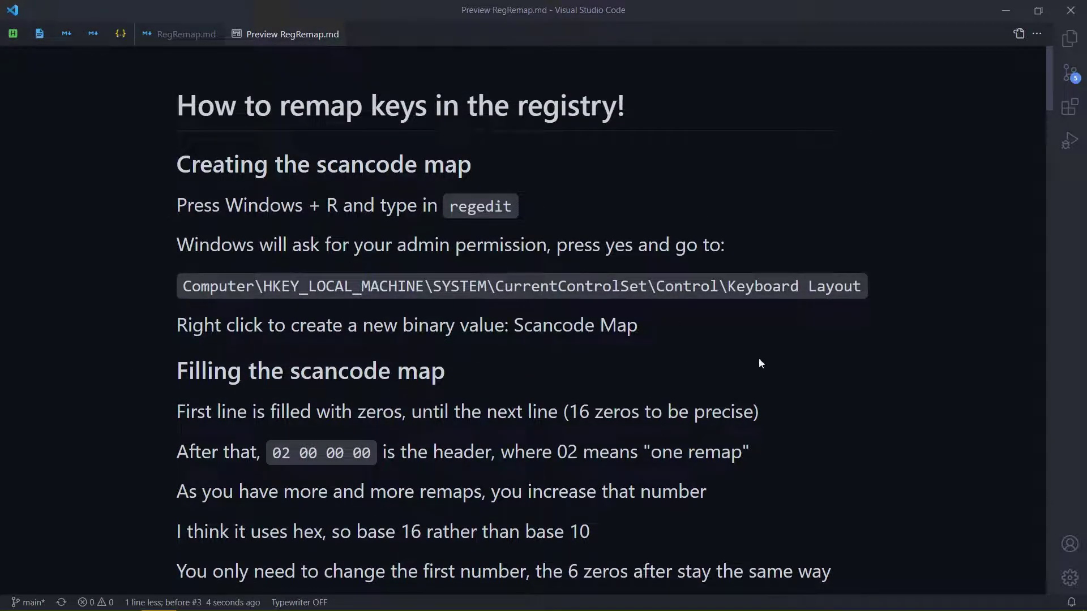
pyautogui.scroll(-19, 508, 475)
pyautogui.scroll(-20, 508, 474)
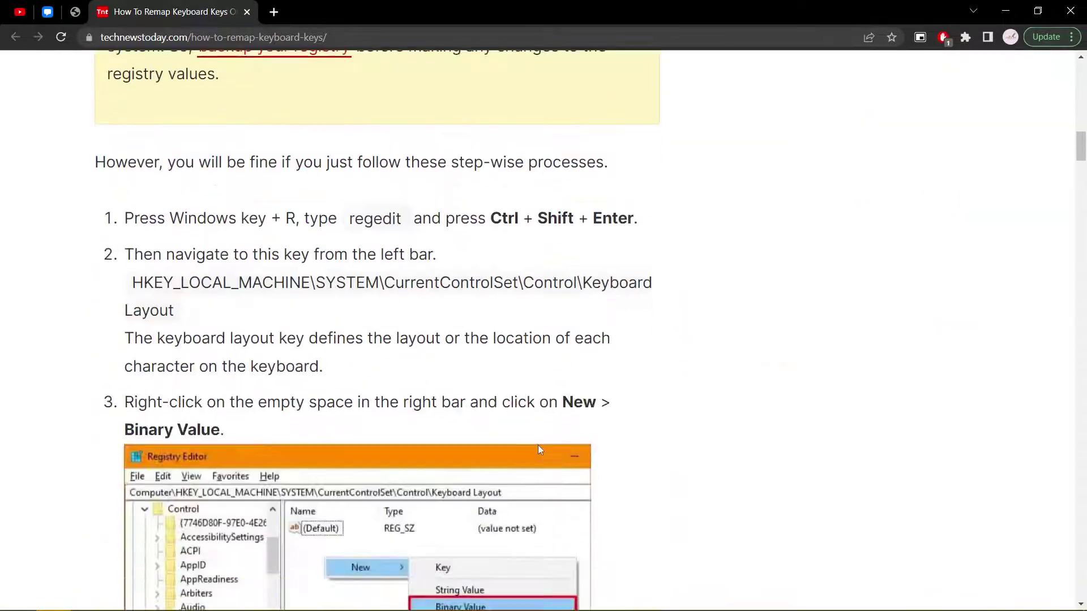
# Scroll the technewstoday guide through its hex key-code table down to step 7
pyautogui.scroll(-20, 540, 457)
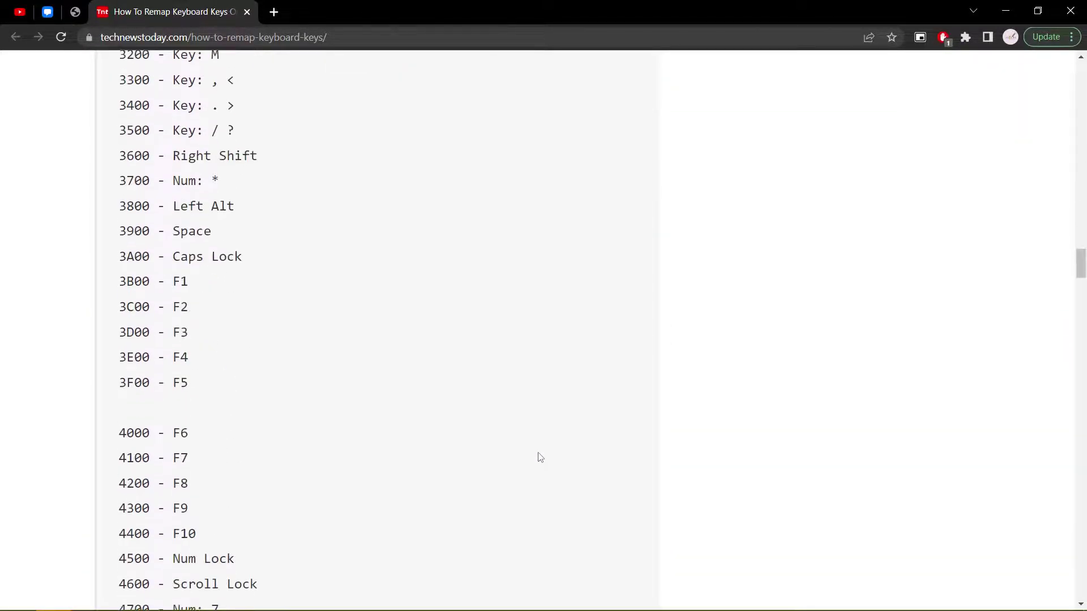
pyautogui.scroll(-10, 536, 474)
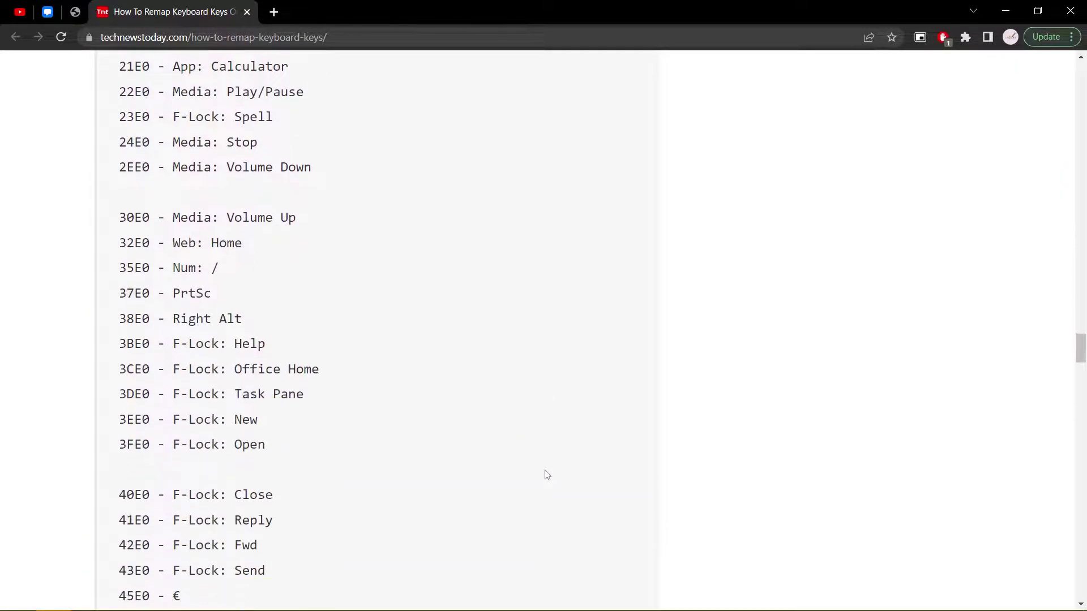
pyautogui.scroll(-12, 555, 475)
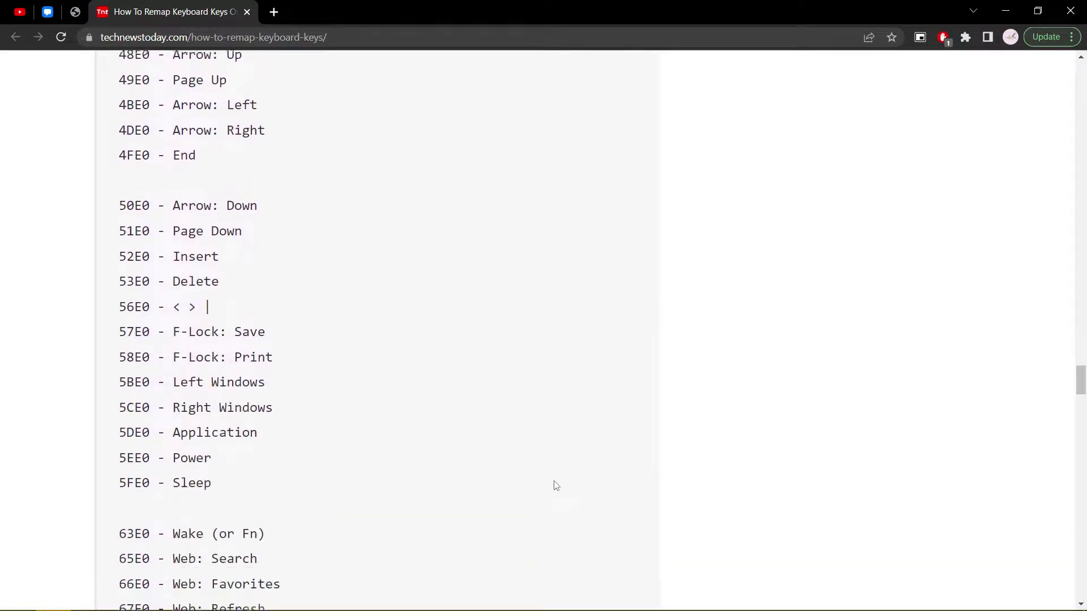
pyautogui.scroll(-1, 550, 476)
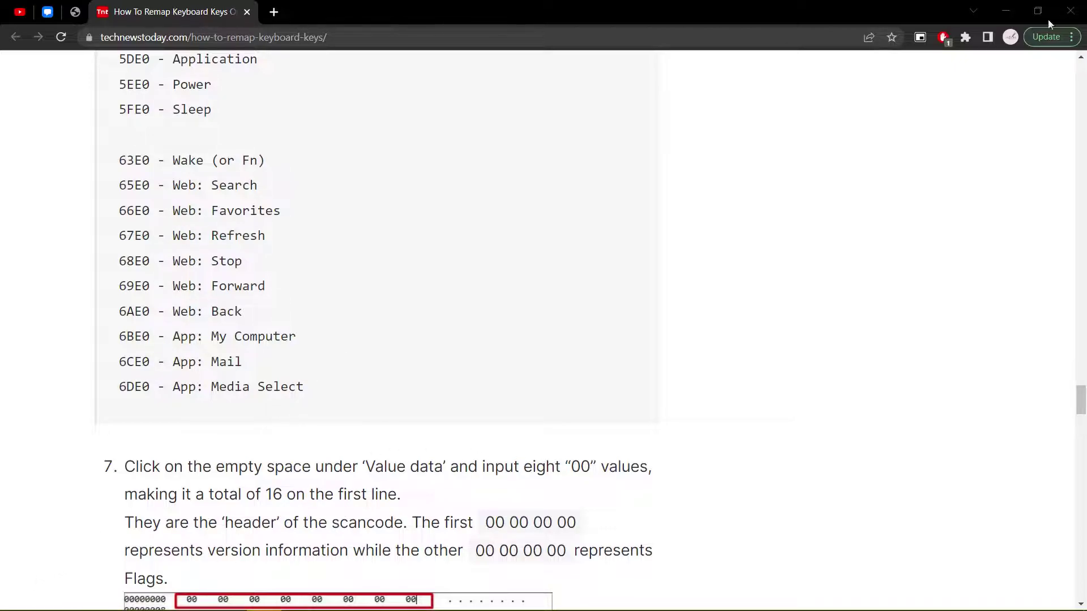
pyautogui.hotkey('alt', 'Tab')
pyautogui.press('super')
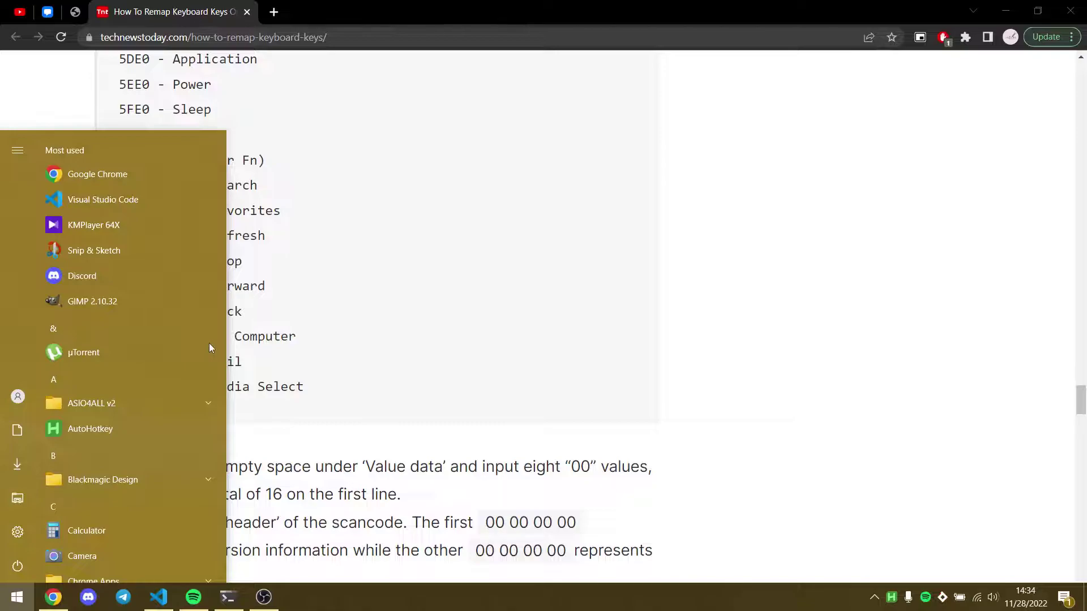
pyautogui.write('regedit')
pyautogui.press('Return')
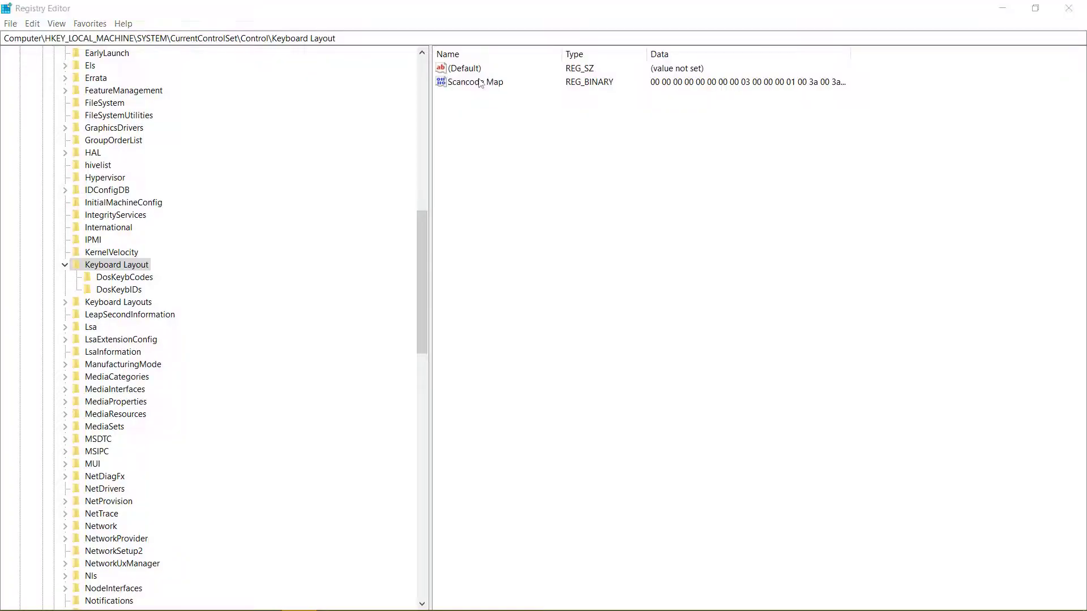
pyautogui.doubleClick(488, 82)
pyautogui.click(378, 267)
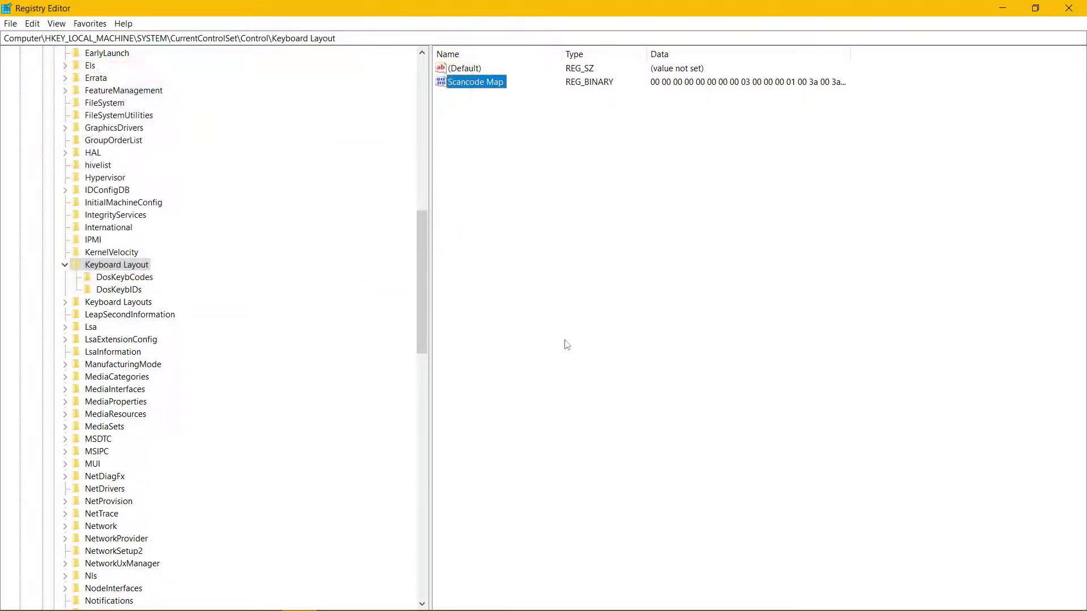
pyautogui.hotkey('alt', 'Tab')
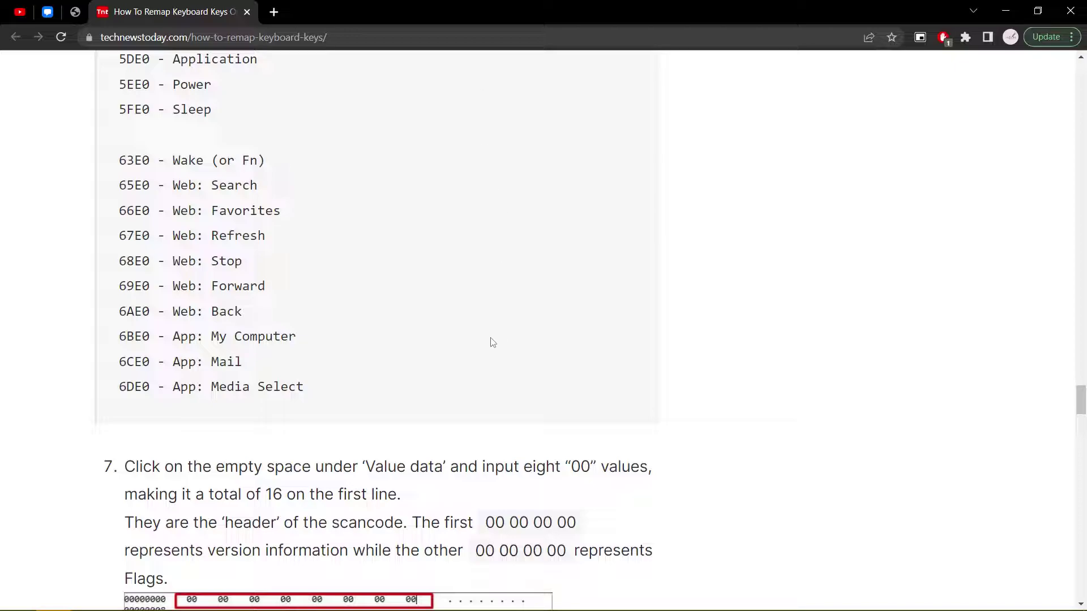
# Back in VS Code, close the RegRemap.md preview and scroll the Markdown source
pyautogui.hotkey('alt', 'Tab')
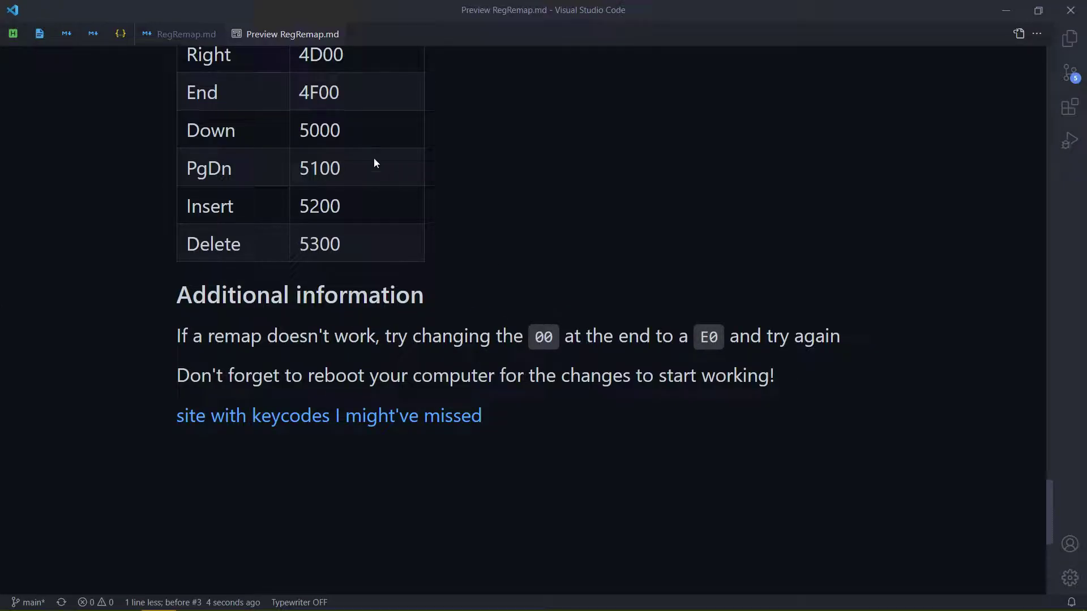
pyautogui.middleClick(274, 35)
pyautogui.scroll(-8, 431, 298)
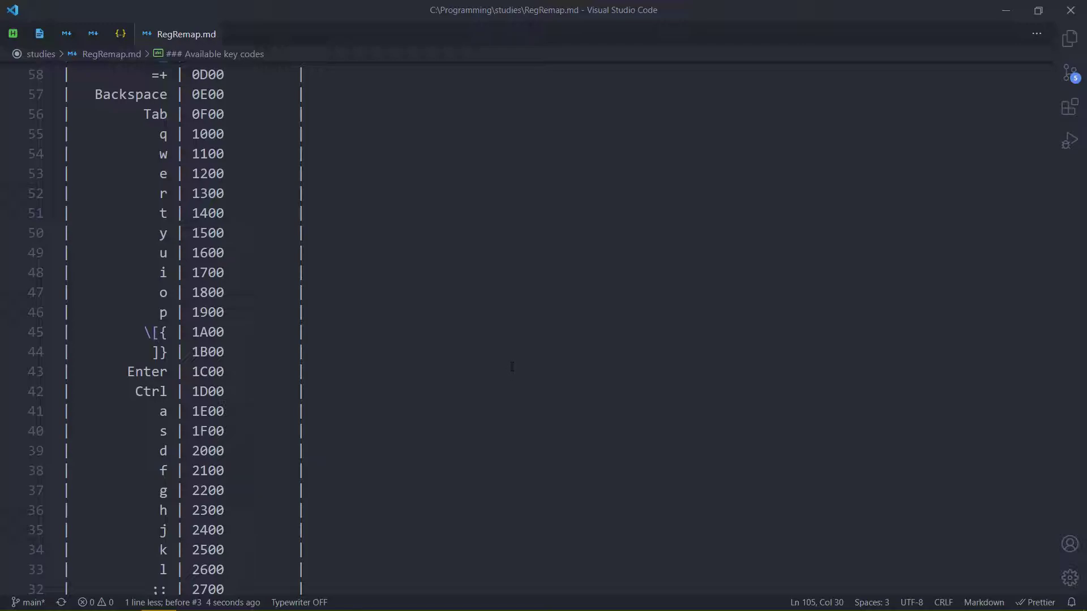
pyautogui.scroll(-9, 512, 367)
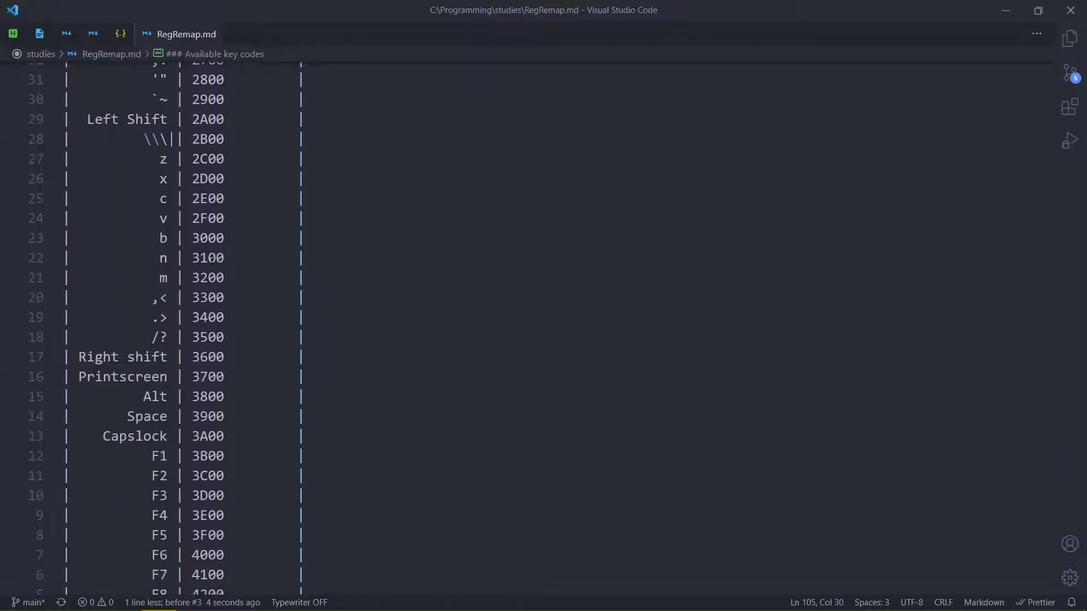
# Select the trailing 00 of the m key's code 3200, then bring up Keyrox
pyautogui.moveTo(206, 278); pyautogui.dragTo(227, 279)
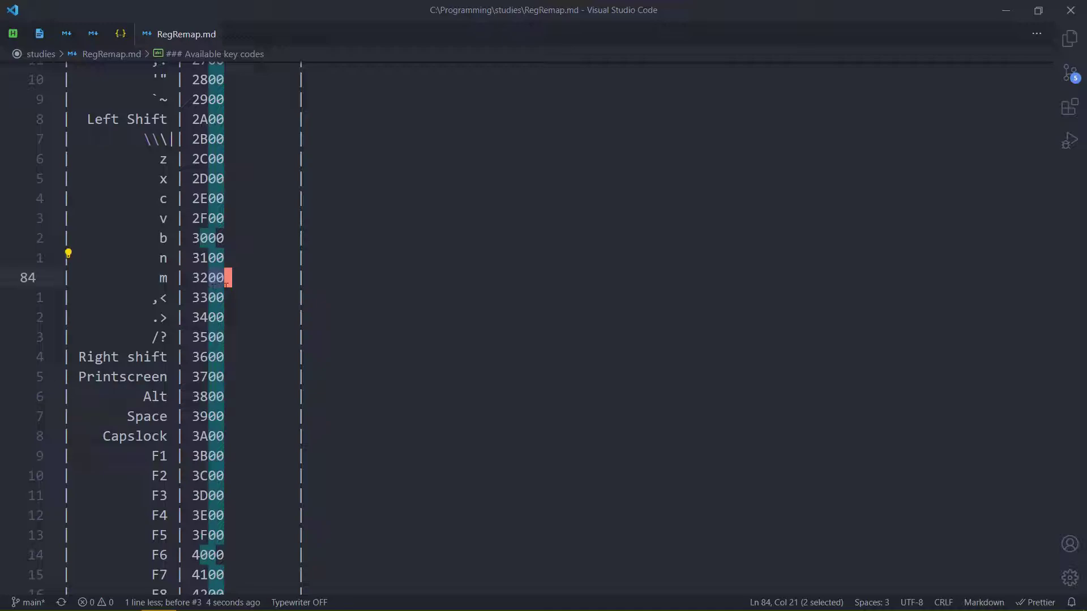
pyautogui.click(226, 284)
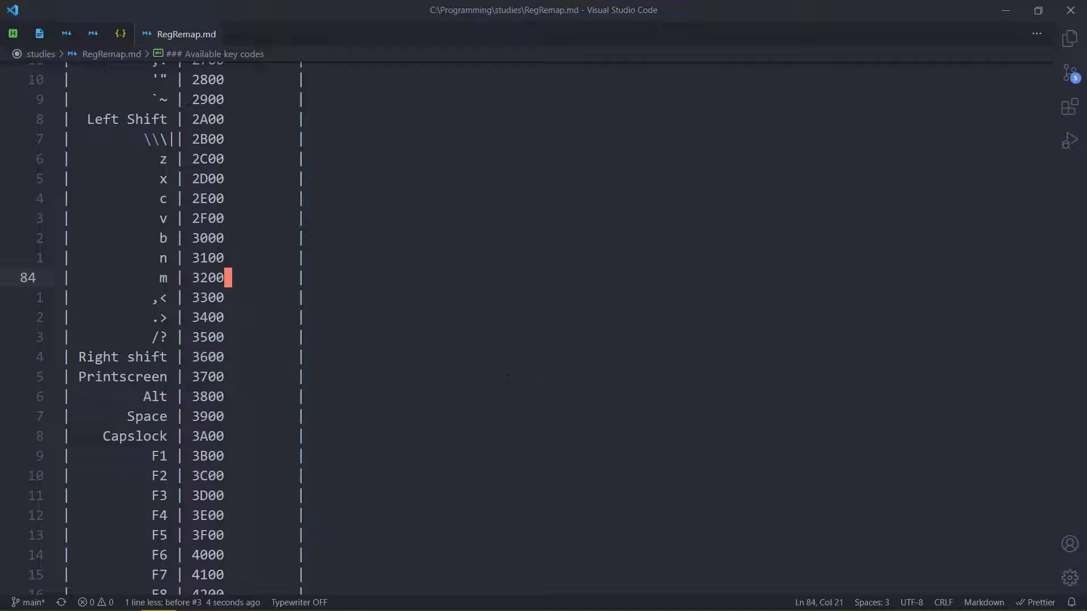
pyautogui.click(942, 597)
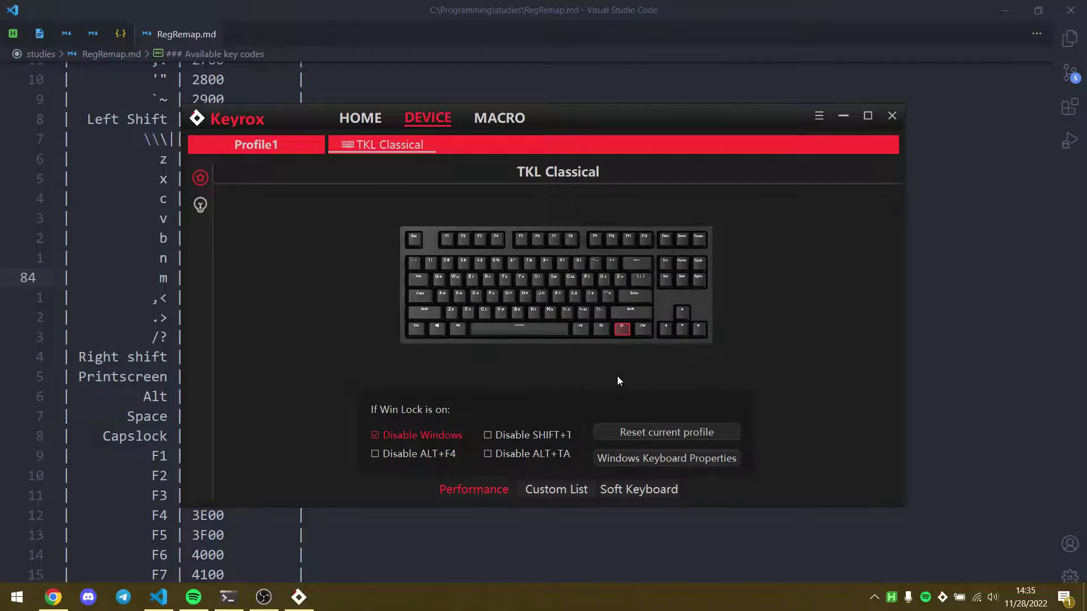
# Close the Keyrox window to reveal the Space 3900 and Capslock 3A00 codes
pyautogui.click(893, 117)
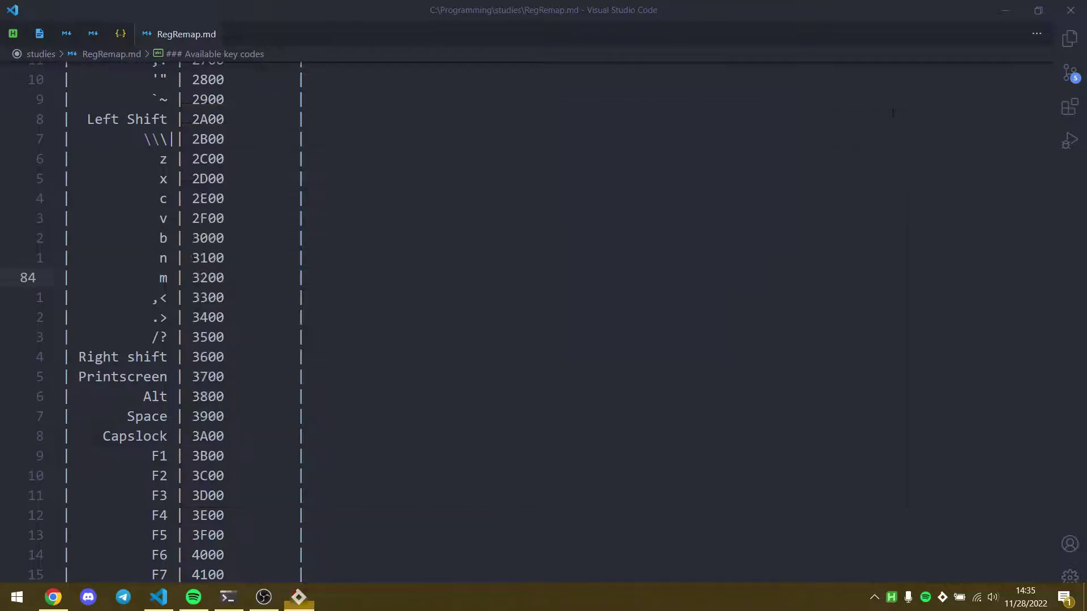